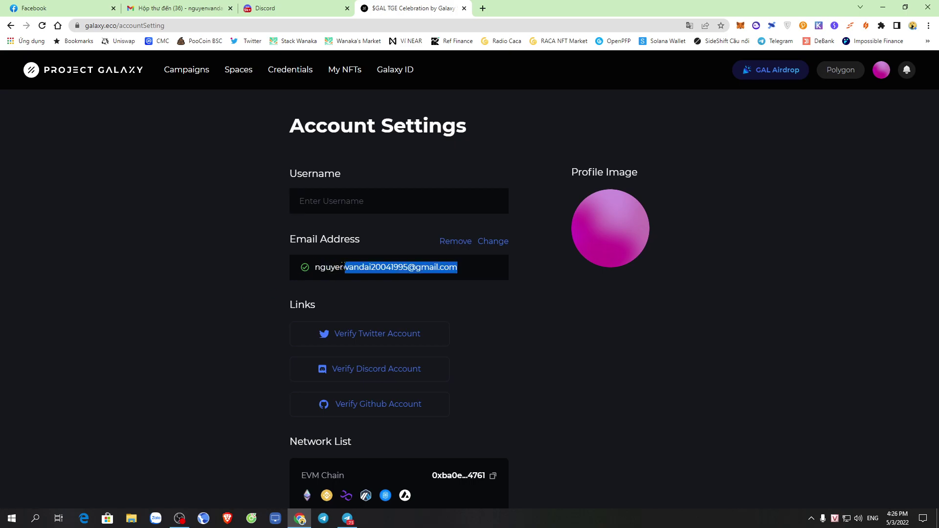
Start the Twitter account verification and post the prepared Galaxy ID verification tweet.
scroll(545, 291, down, 2)
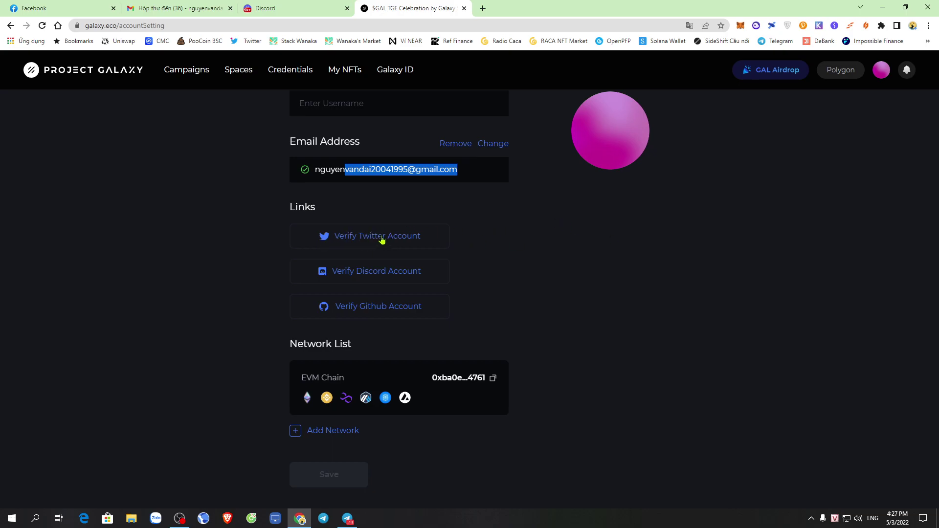
click(367, 237)
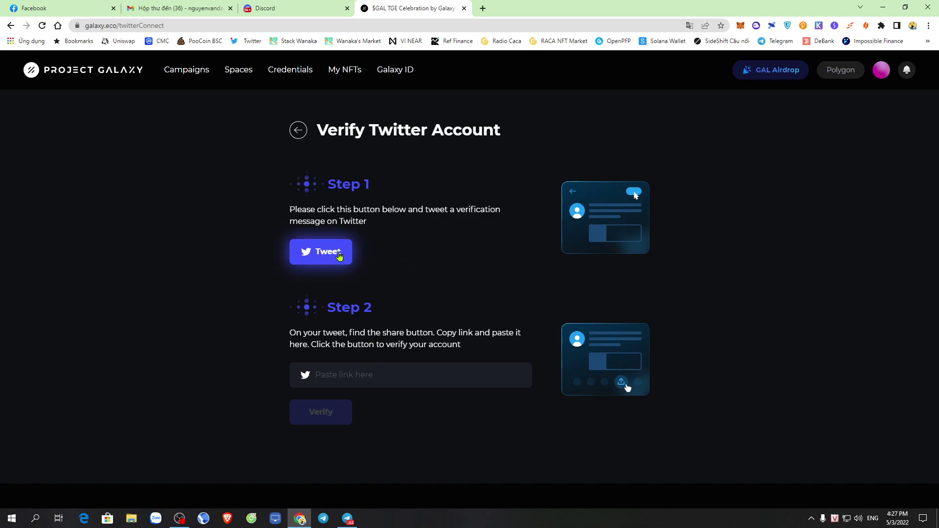
click(301, 255)
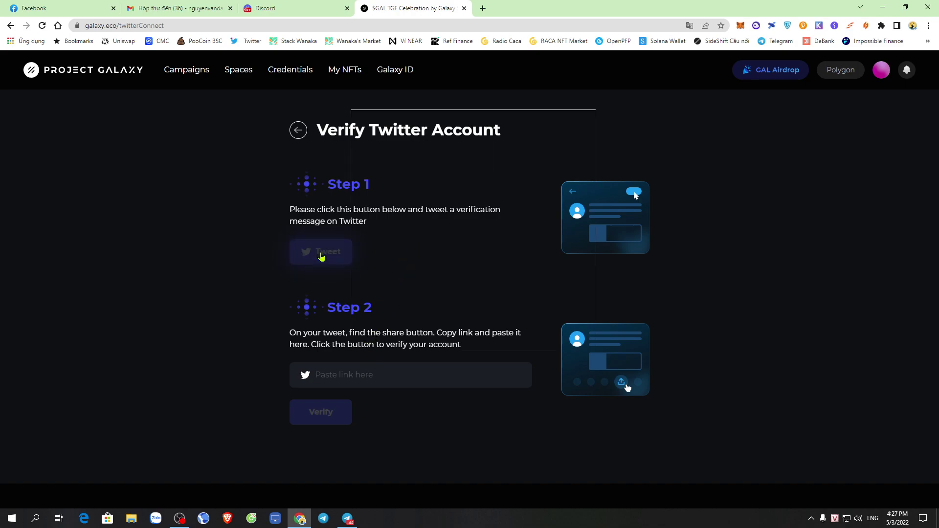
click(562, 118)
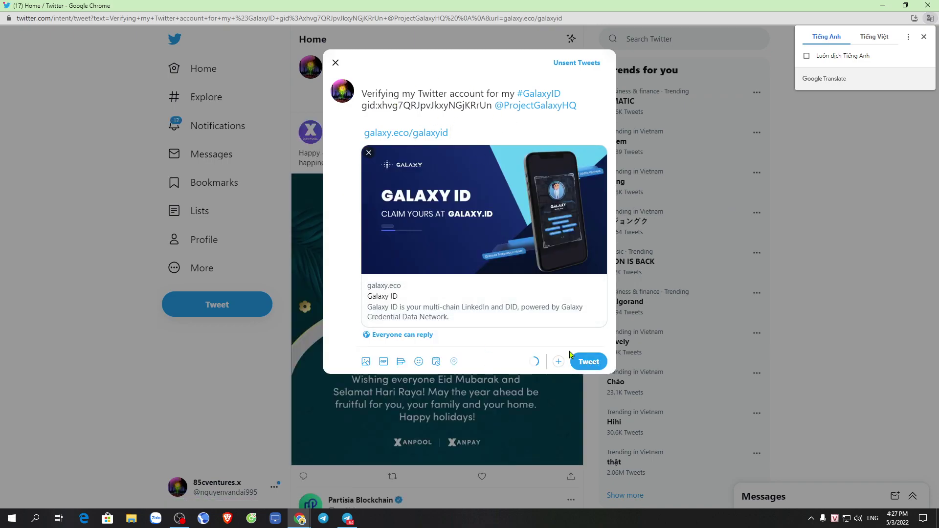
click(588, 366)
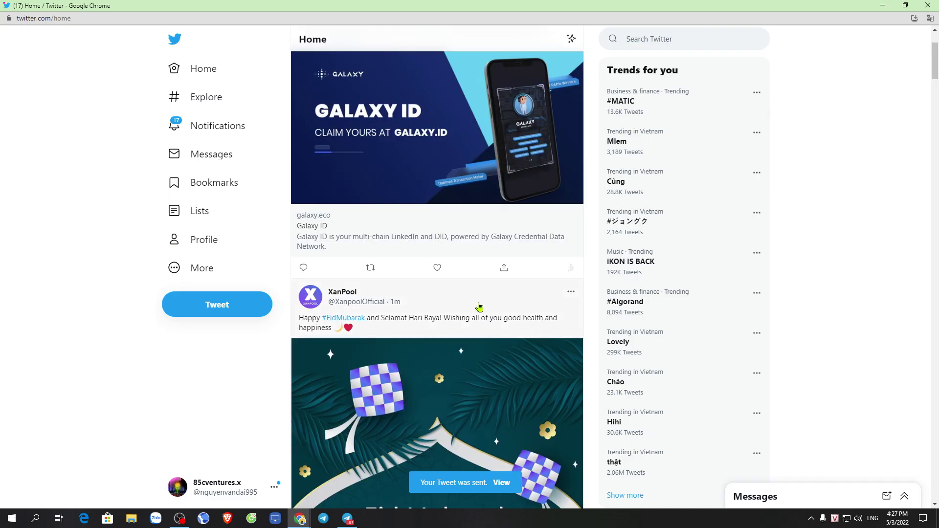
Find the new verification tweet on the account's own Twitter profile and copy its link.
click(201, 241)
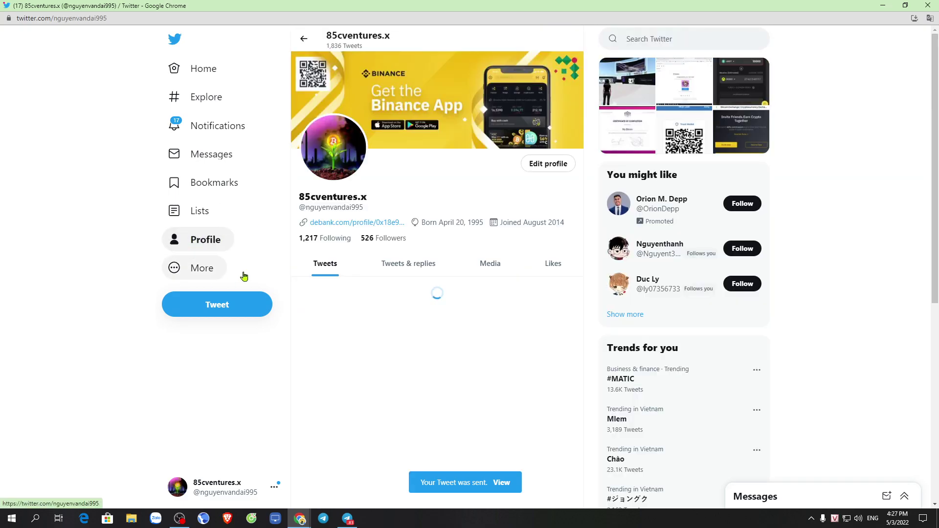
scroll(294, 195, down, 3)
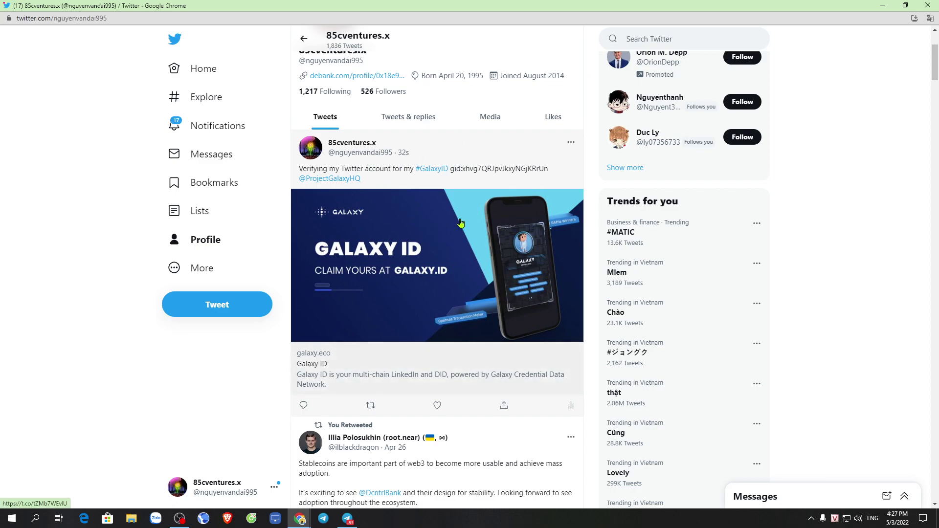
click(505, 407)
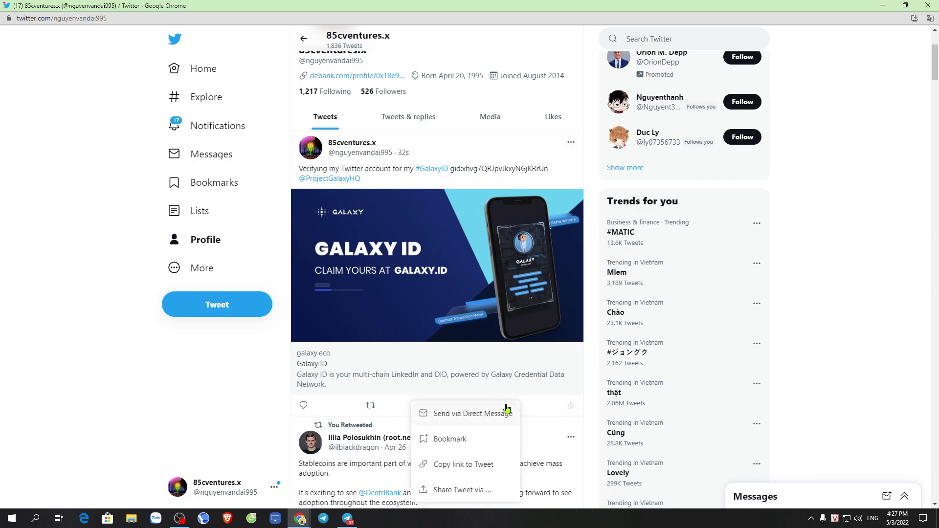
click(469, 469)
Return to the Project Galaxy page, submit the copied tweet link for verification and sign the MetaMask signature request.
click(882, 6)
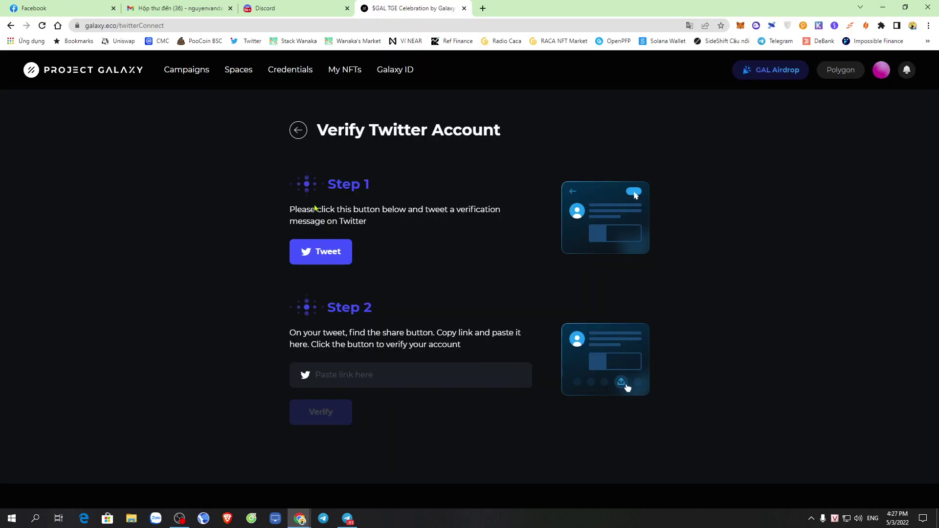
right_click(359, 375)
click(408, 299)
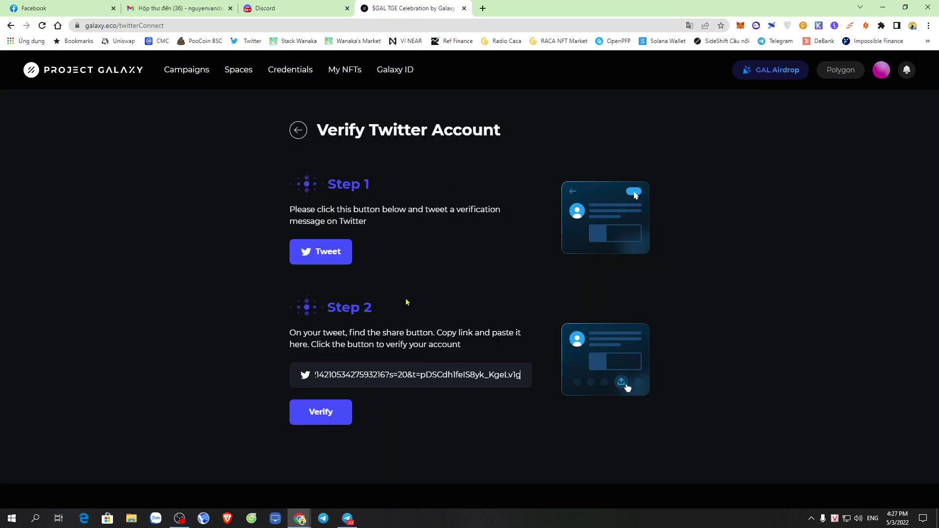
click(320, 416)
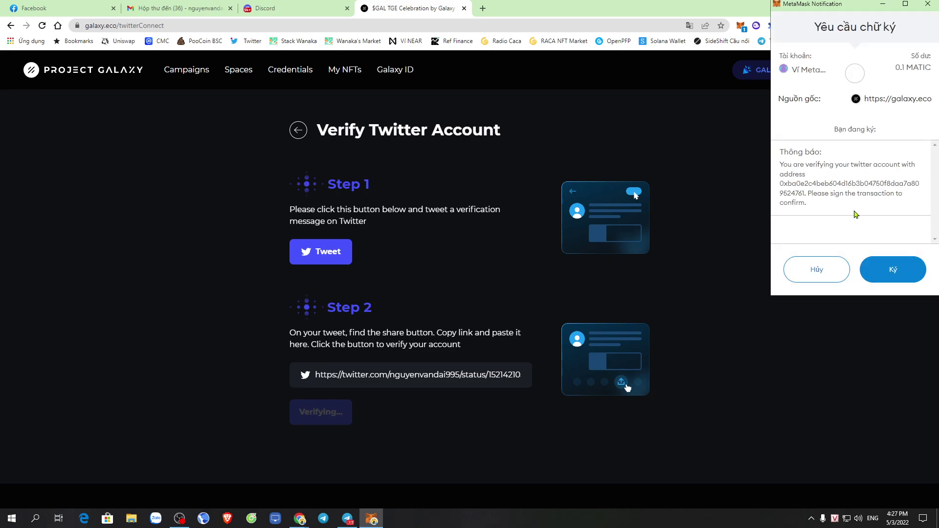
click(889, 274)
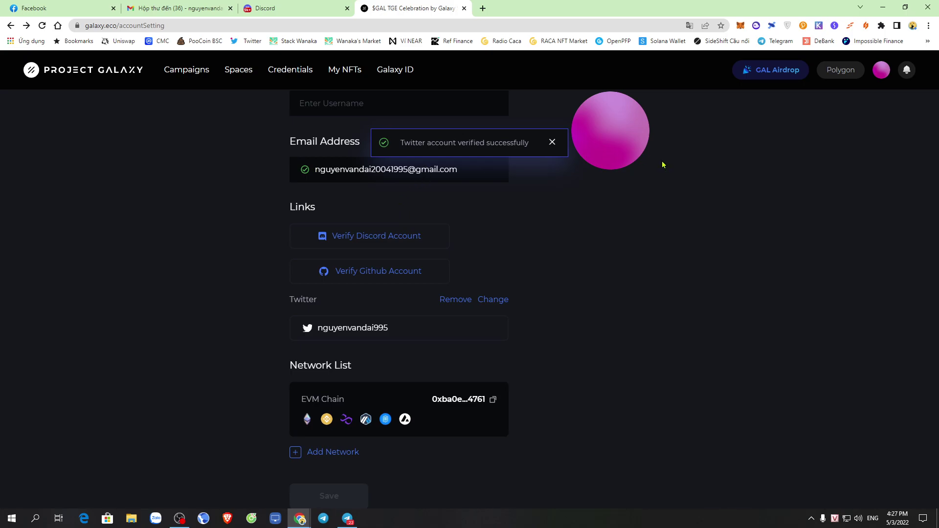
drag(398, 145, 529, 145)
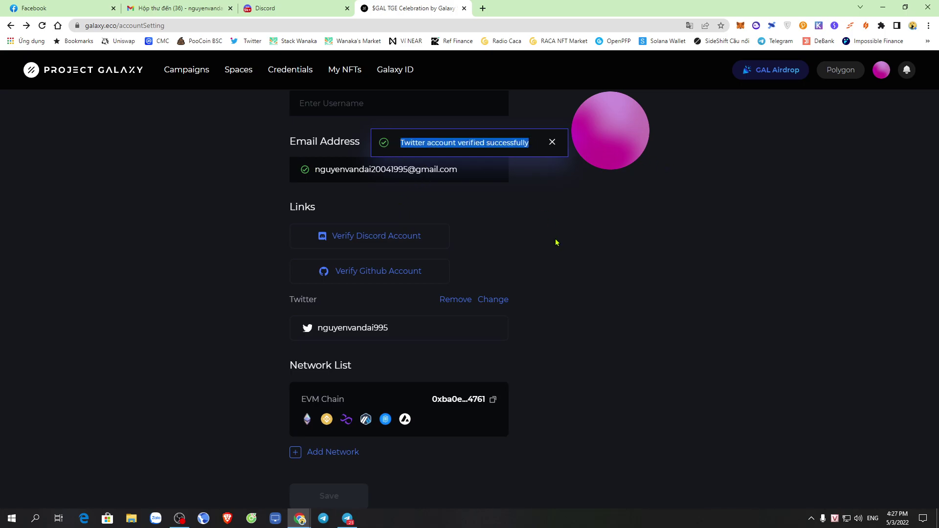
click(588, 243)
scroll(555, 241, up, 2)
scroll(533, 279, down, 2)
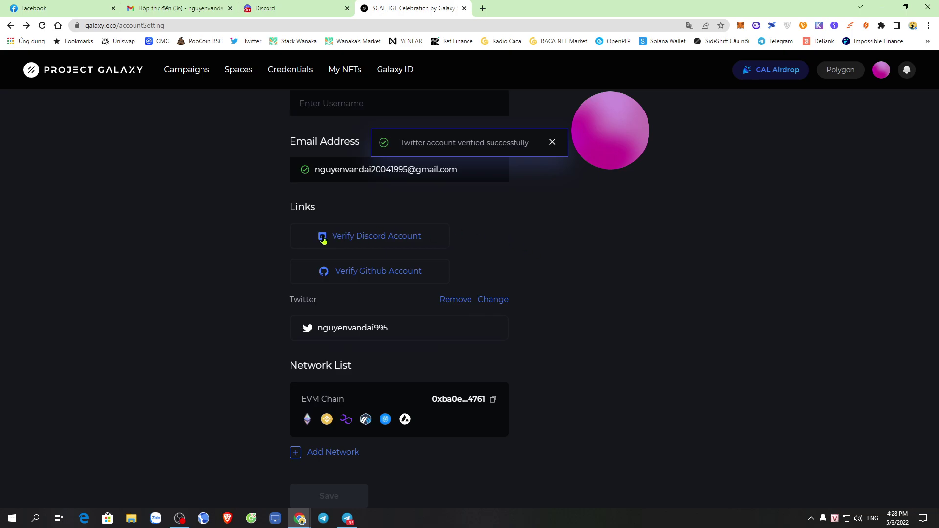
Start the Discord account verification and accept the invitation to the Project Galaxy Discord server.
click(364, 239)
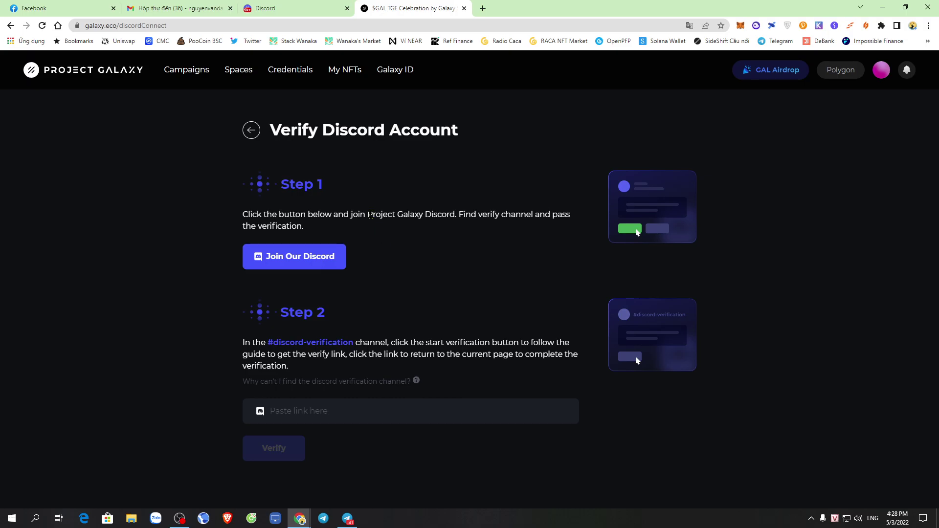
drag(259, 185, 426, 243)
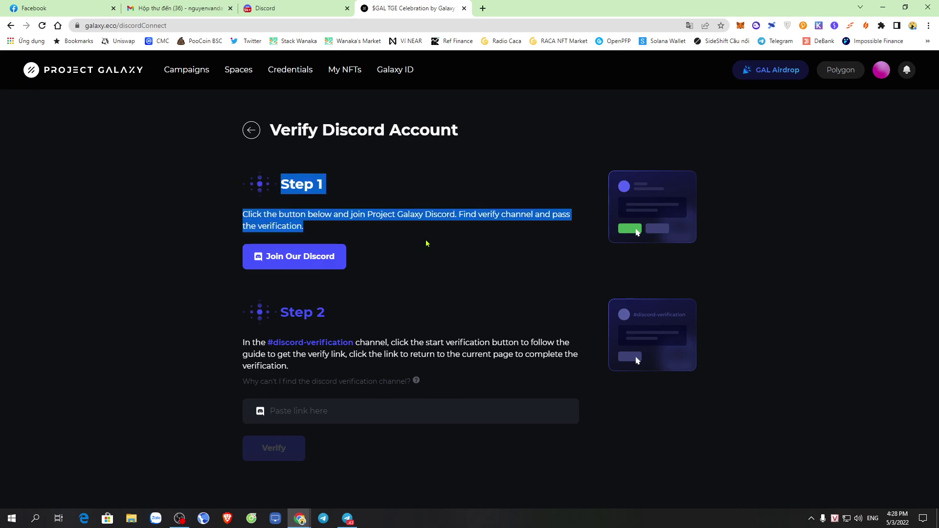
click(429, 235)
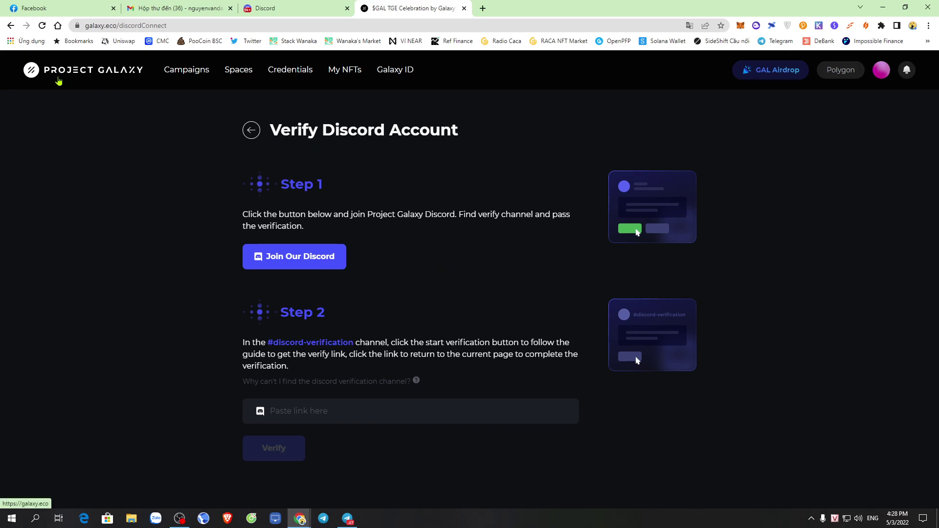
click(303, 256)
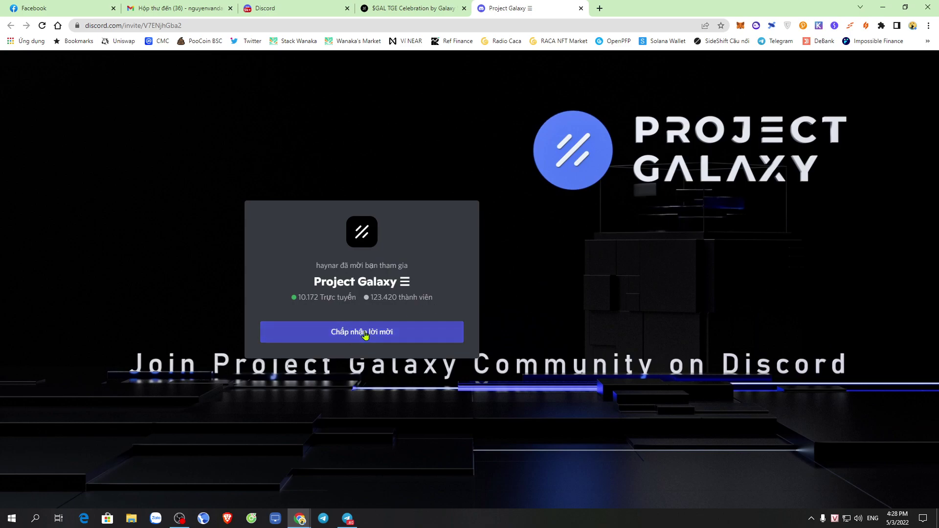
click(365, 333)
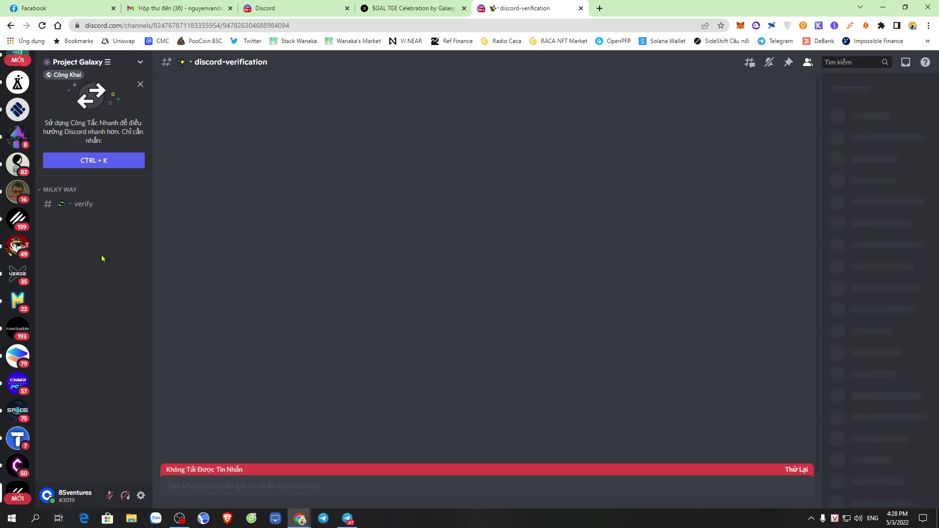
In the server's verify channel, add thumbs-up reactions to both messages and verify through the Wick bot.
click(82, 205)
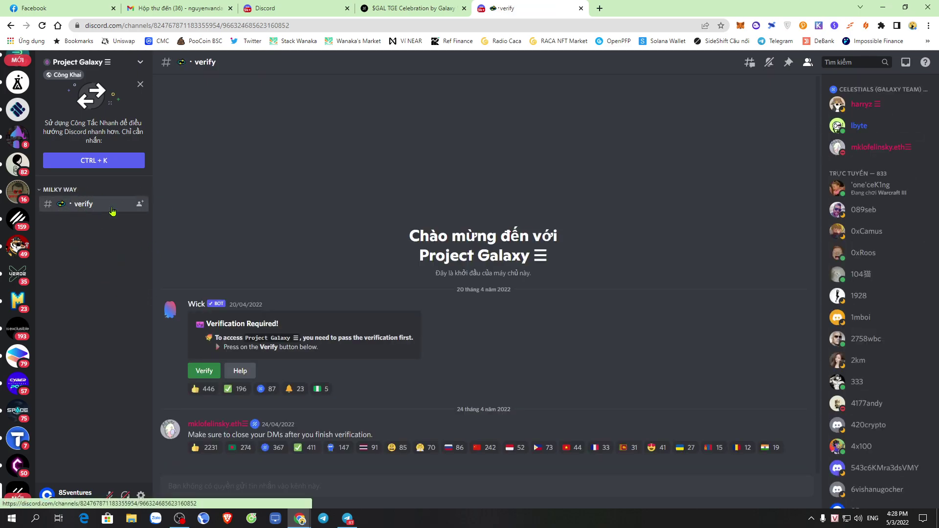
click(198, 390)
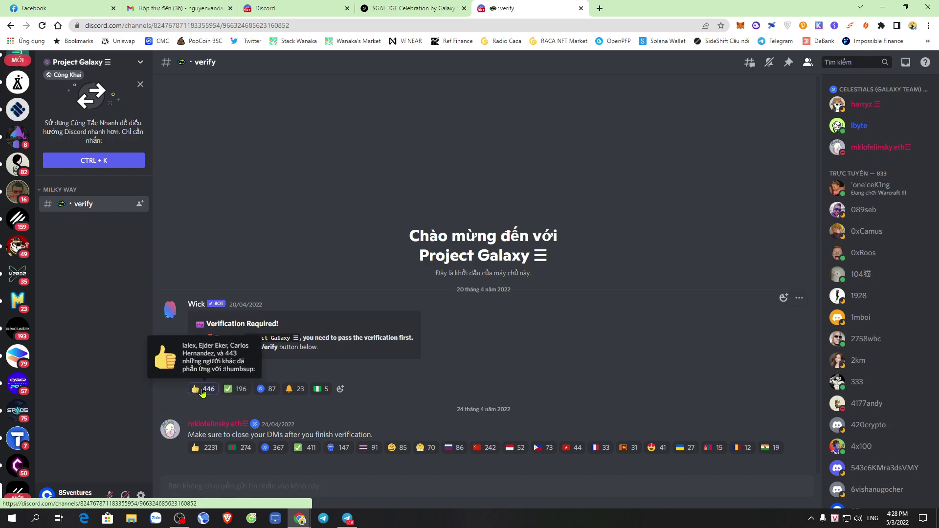
click(201, 449)
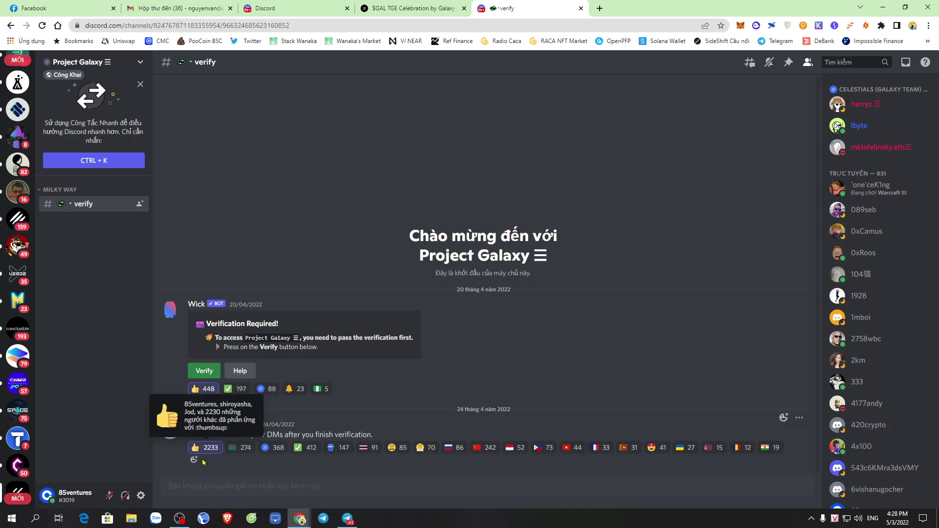
click(211, 377)
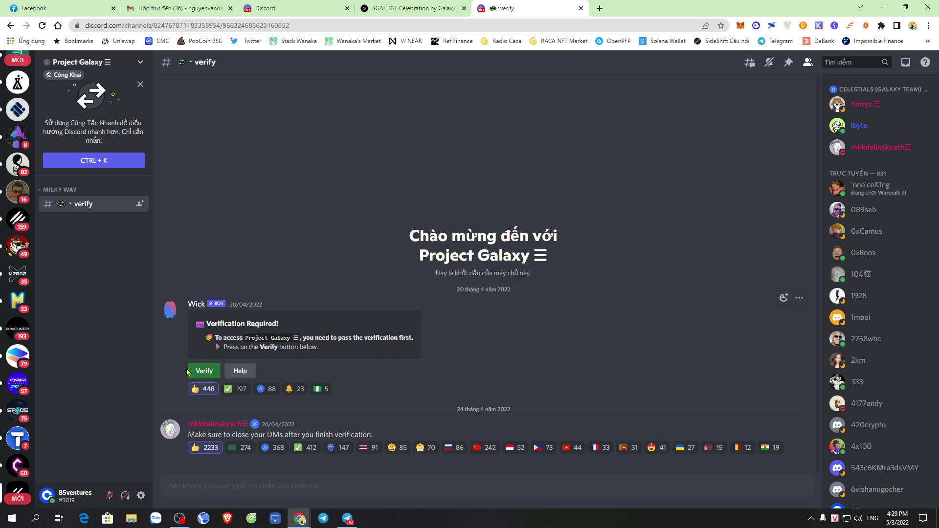
click(201, 374)
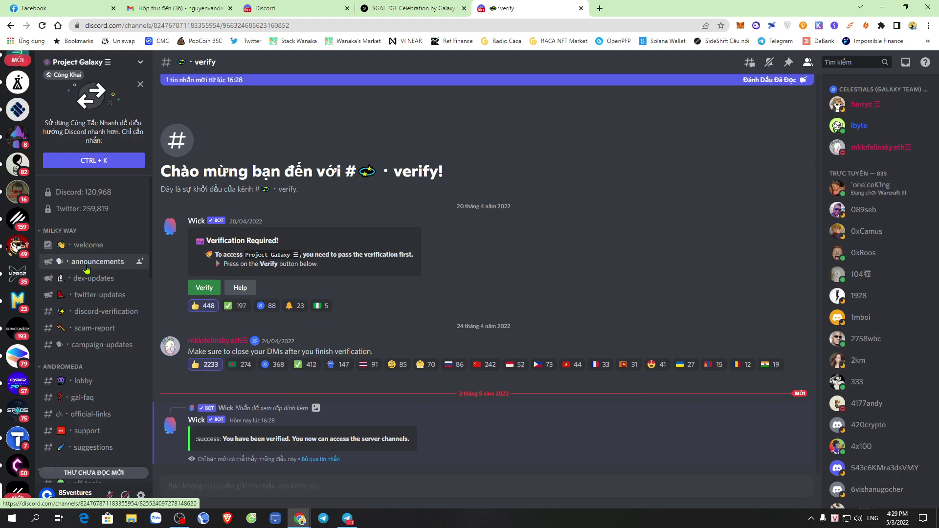
Open the discord-verification channel and add the green check mark reaction to both messages.
click(86, 315)
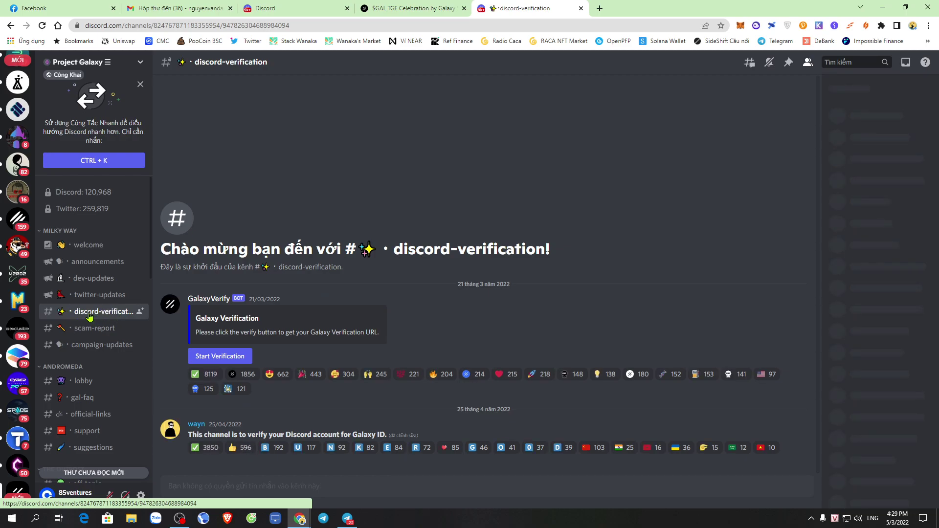
click(199, 379)
click(205, 448)
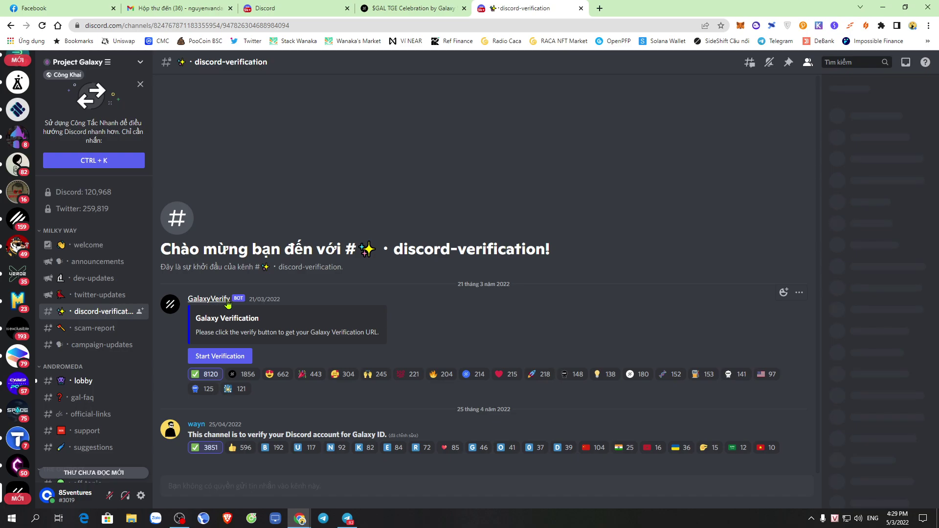
Start the GalaxyVerify bot's verification and follow its Galaxy Verification URL, allowing the external link.
click(234, 358)
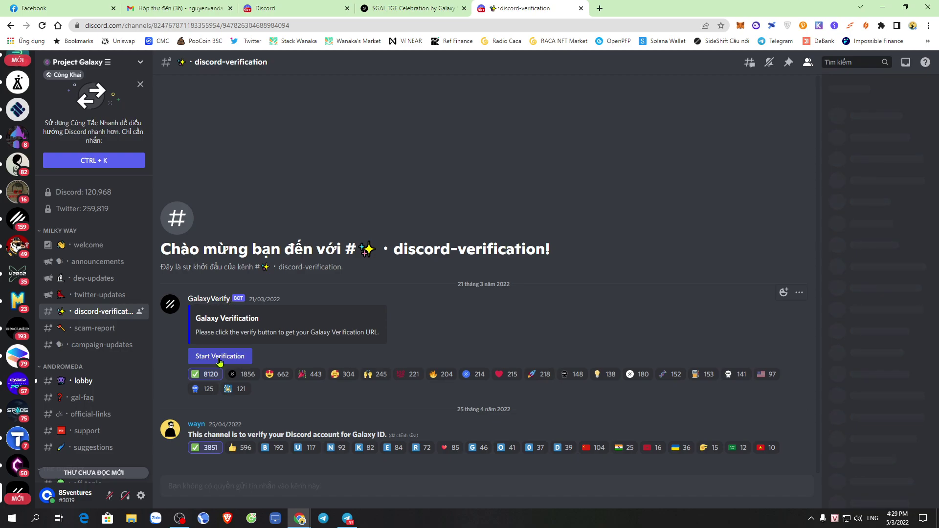
click(233, 359)
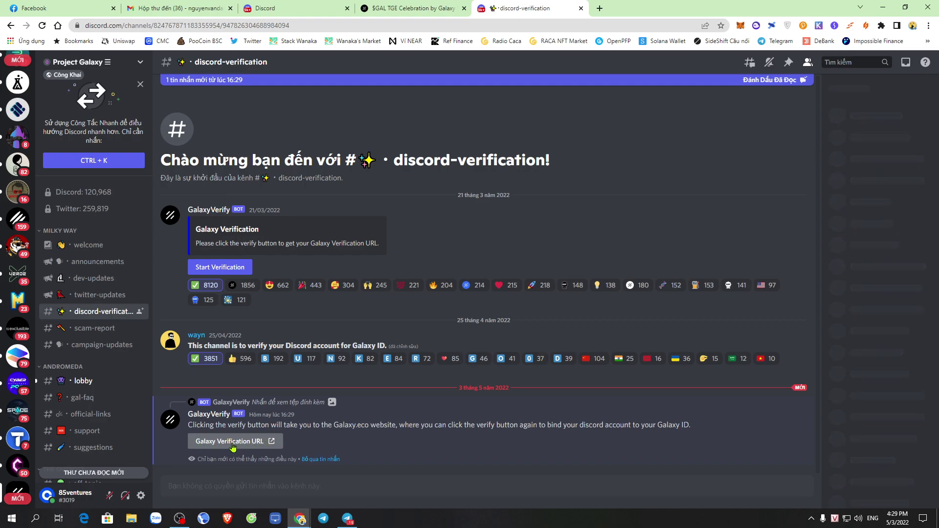
click(251, 443)
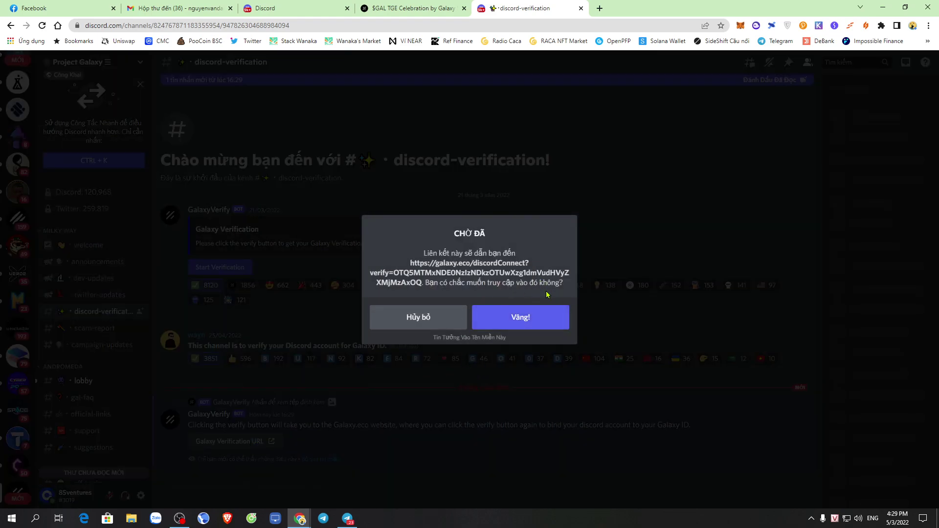
click(521, 319)
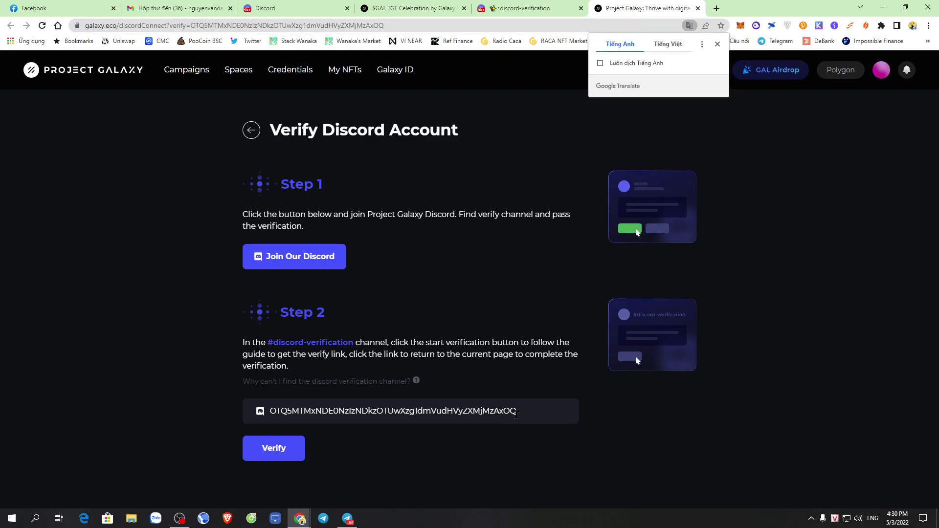
Submit the prefilled Discord verification on the Project Galaxy page and sign both MetaMask signature requests.
click(533, 411)
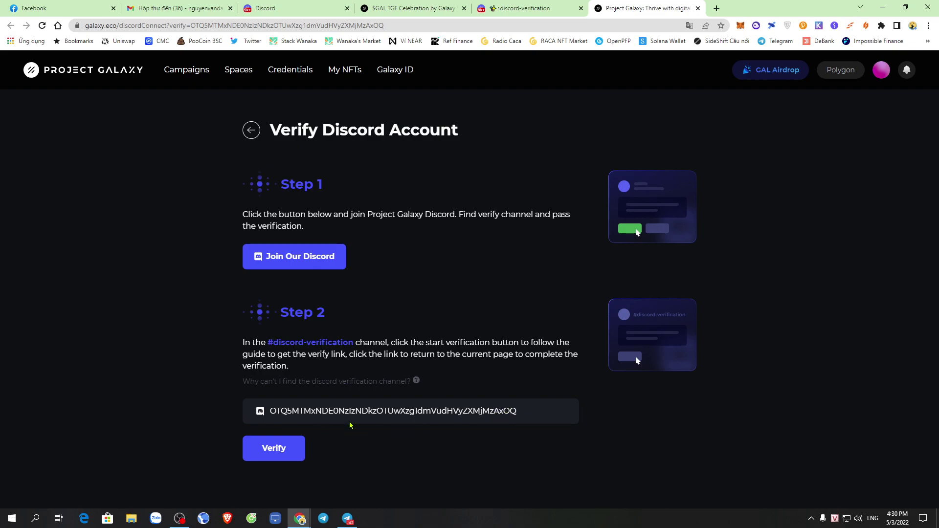
click(274, 448)
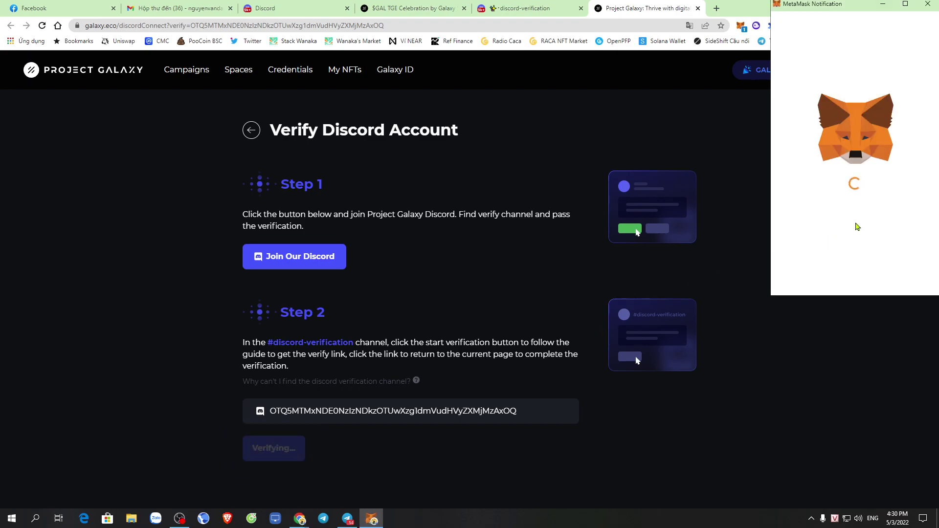
click(895, 271)
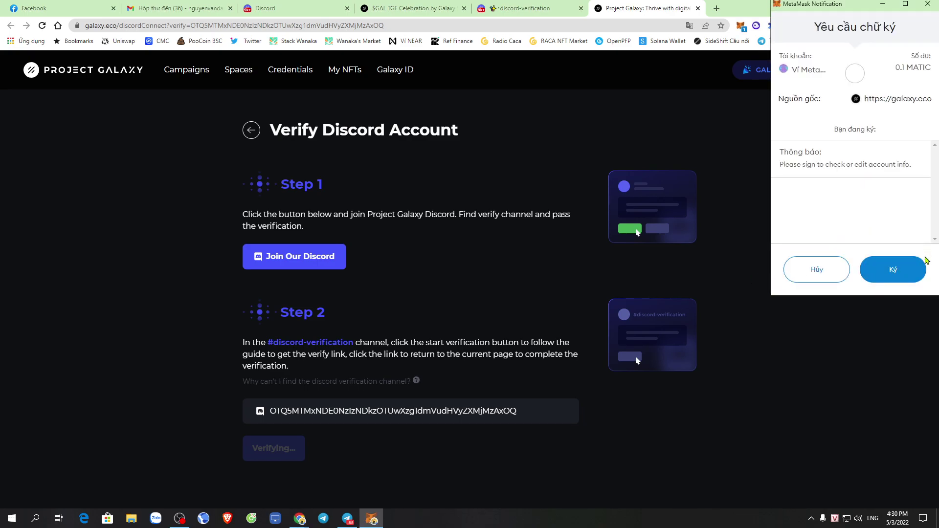
click(895, 276)
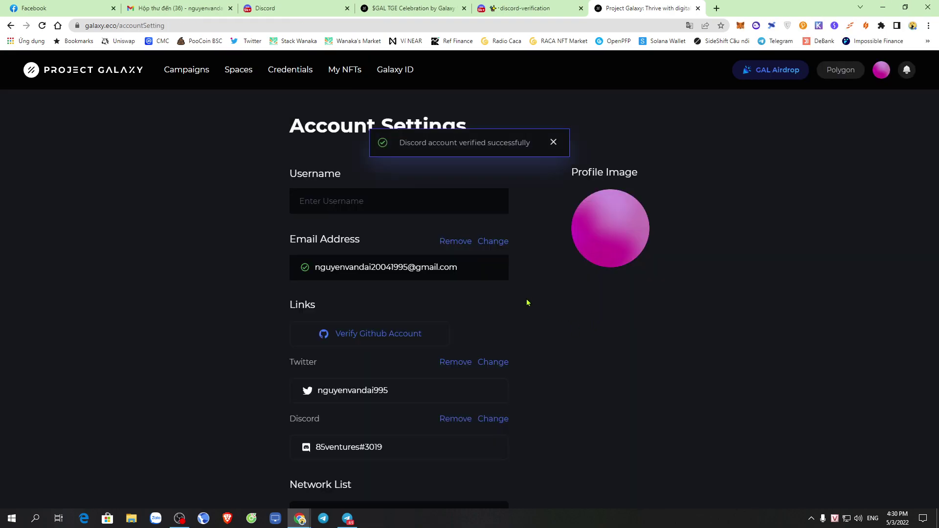
scroll(549, 324, down, 2)
scroll(567, 312, up, 2)
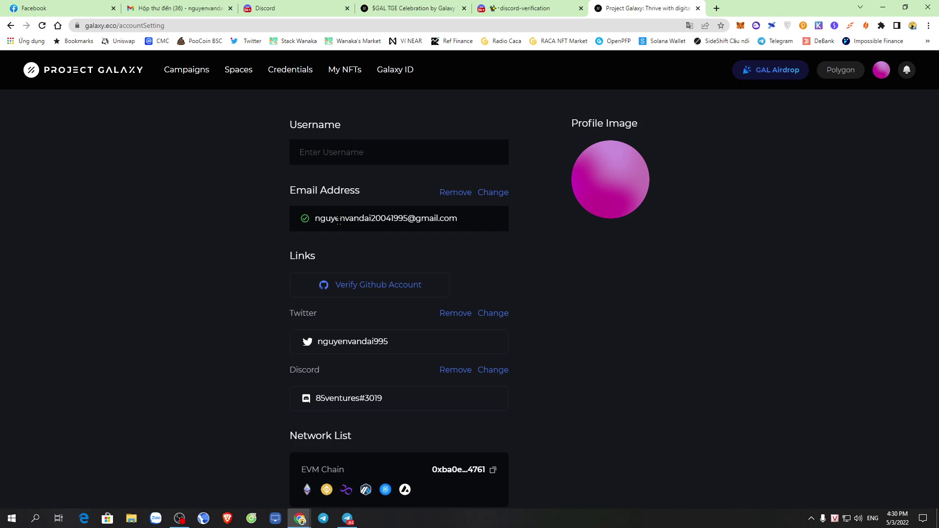
Examine the verified email address, linked Twitter and Discord accounts, and network list in the account settings.
scroll(339, 230, down, 5)
scroll(372, 245, up, 4)
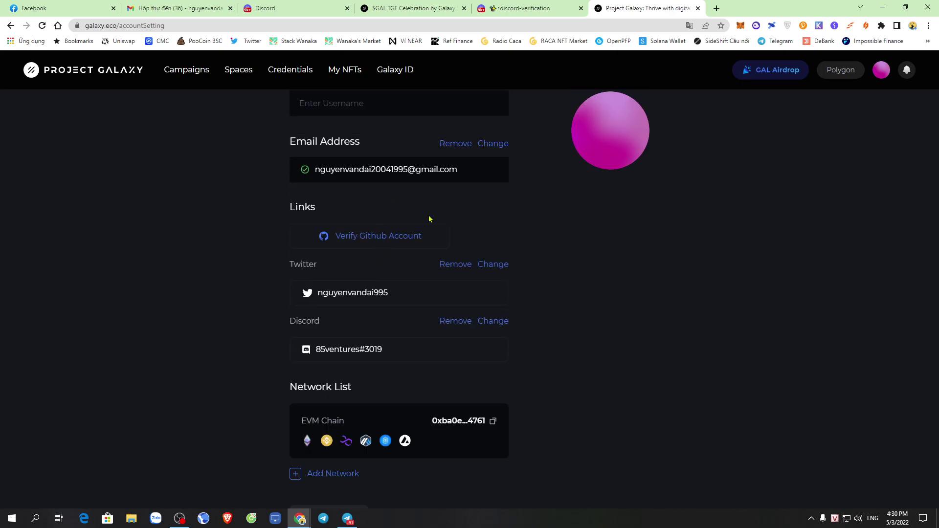
scroll(430, 219, up, 1)
drag(332, 219, 430, 219)
scroll(438, 218, down, 1)
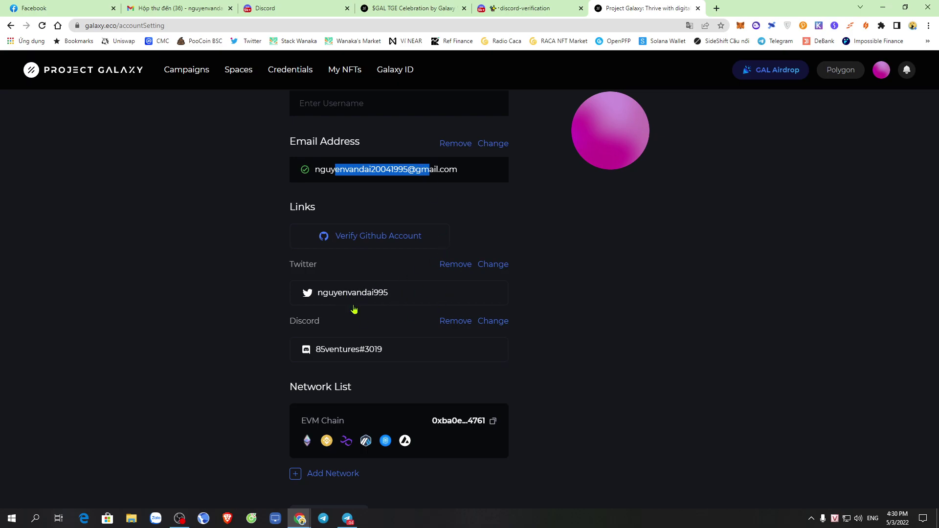
scroll(611, 323, down, 1)
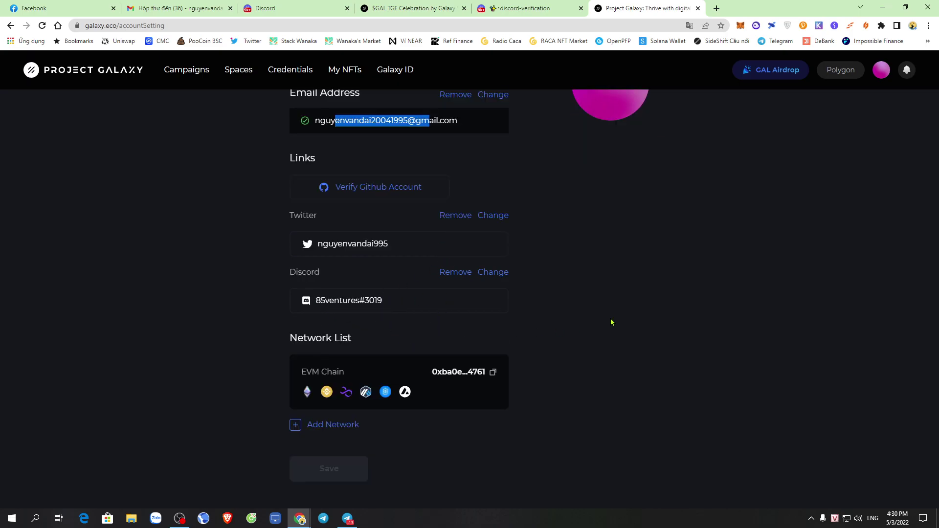
scroll(598, 332, up, 3)
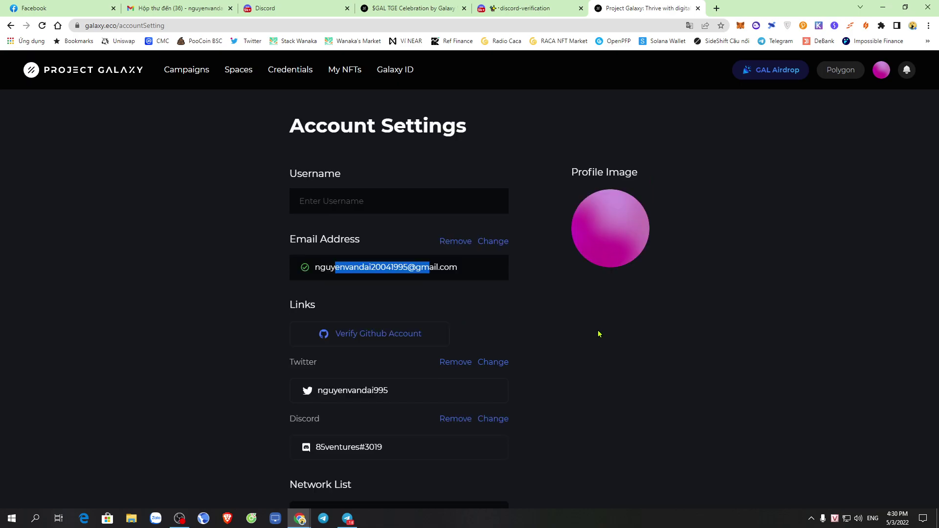
Set the username to 85NT, save the account settings and sign the MetaMask profile update request.
click(320, 196)
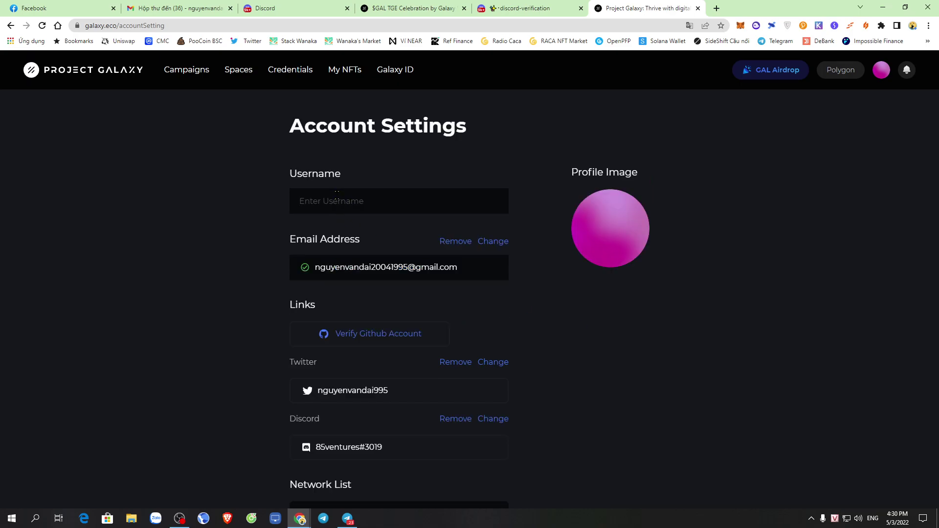
text(85)
scroll(337, 196, down, 5)
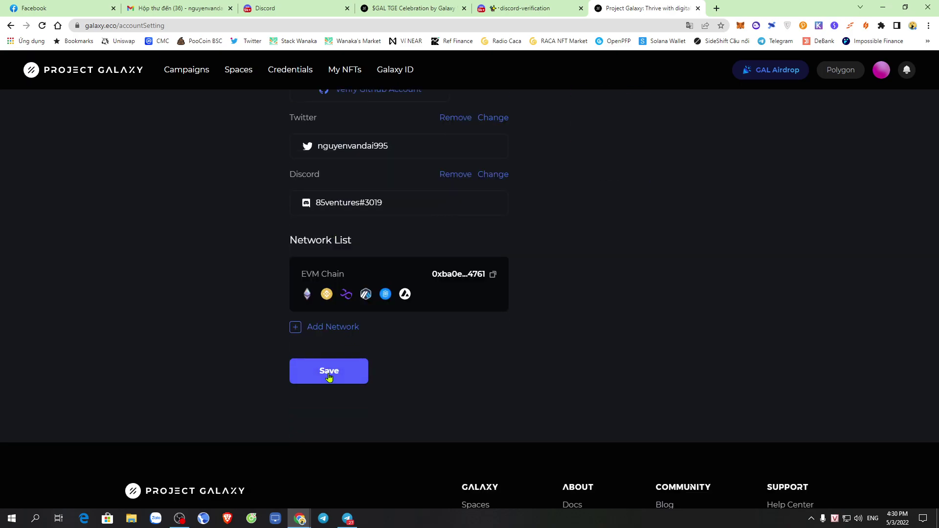
click(326, 377)
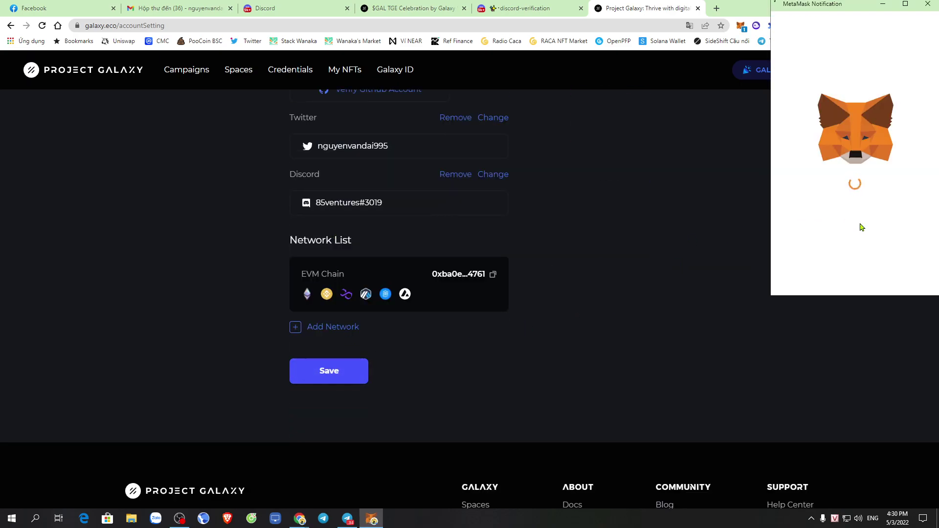
click(892, 269)
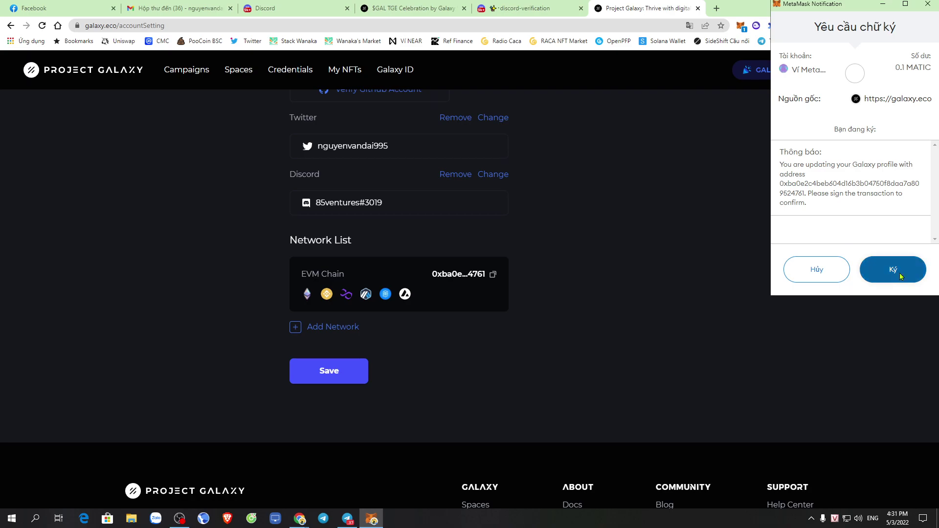
scroll(570, 300, up, 5)
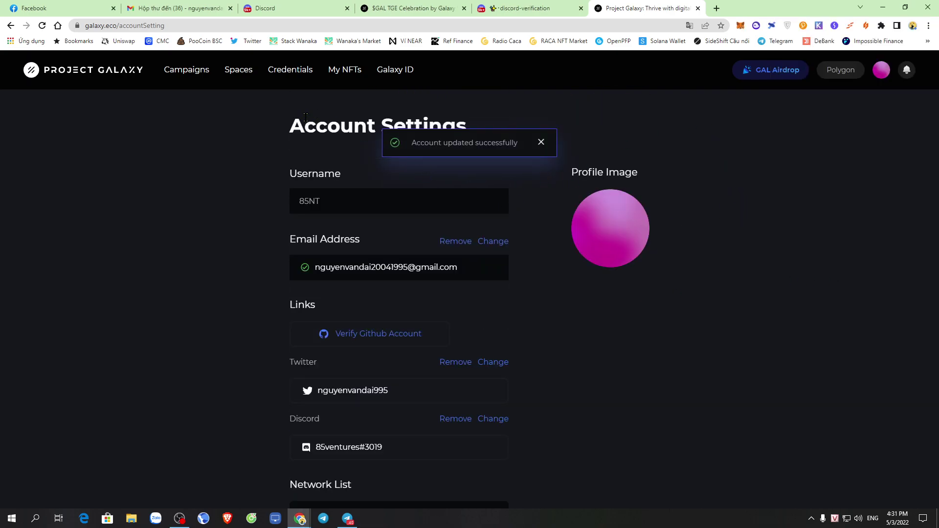
Check the account name and wallet shown in the Project Galaxy profile menu.
click(415, 5)
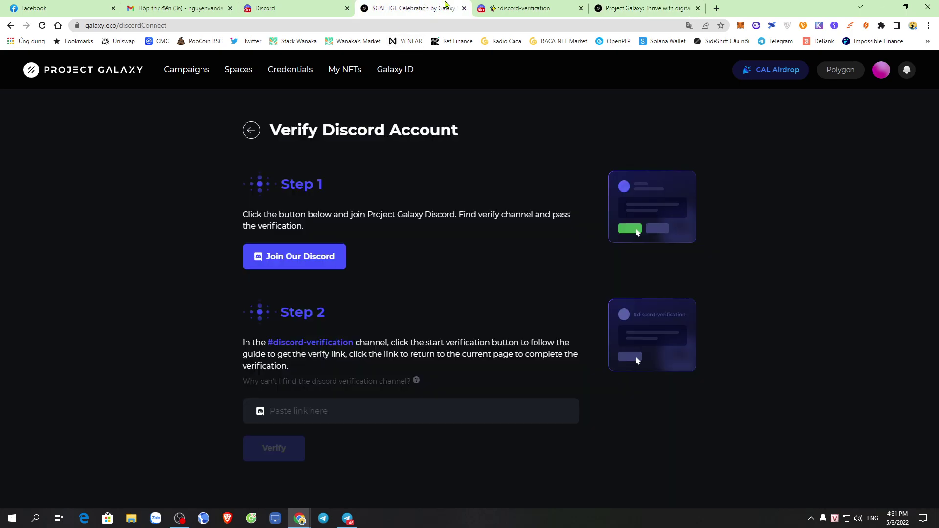
click(648, 6)
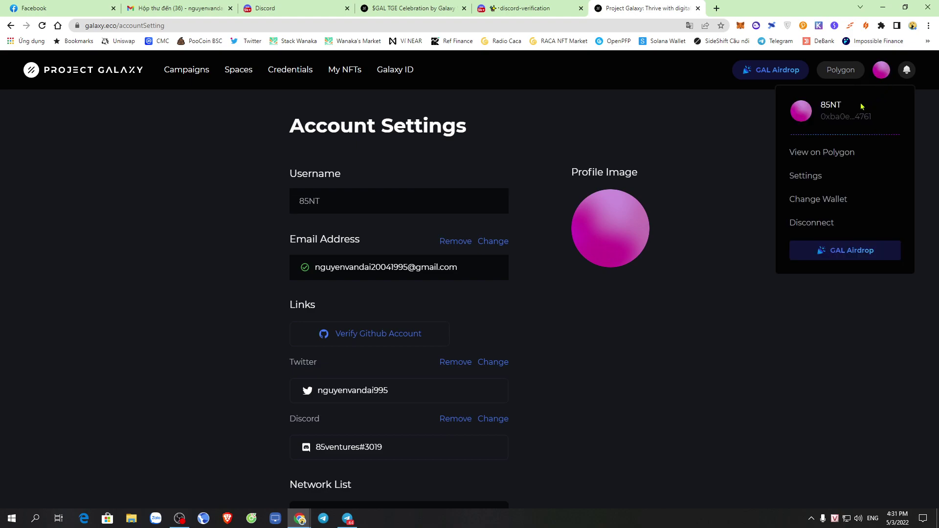
mouse_move(879, 71)
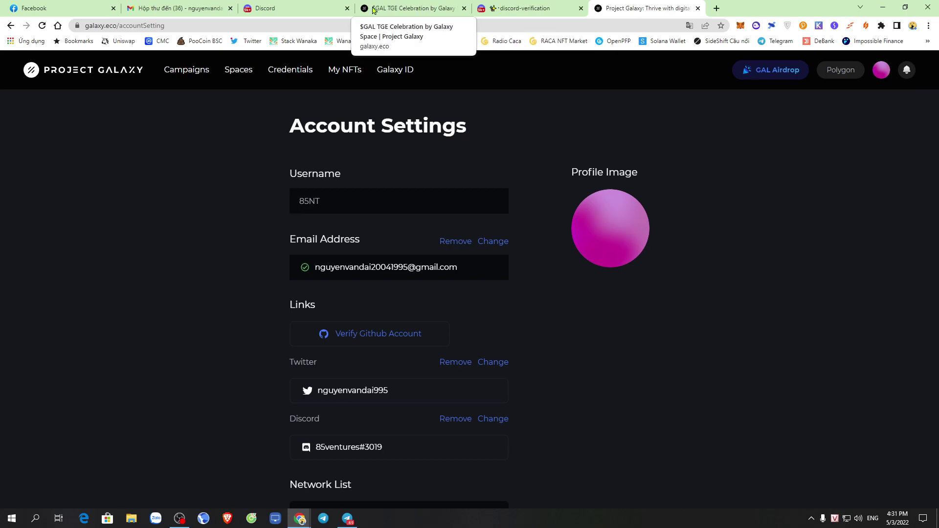
Return to the $GAL TGE Celebration campaign page and review its tasks and eligibility requirements.
click(401, 7)
click(10, 26)
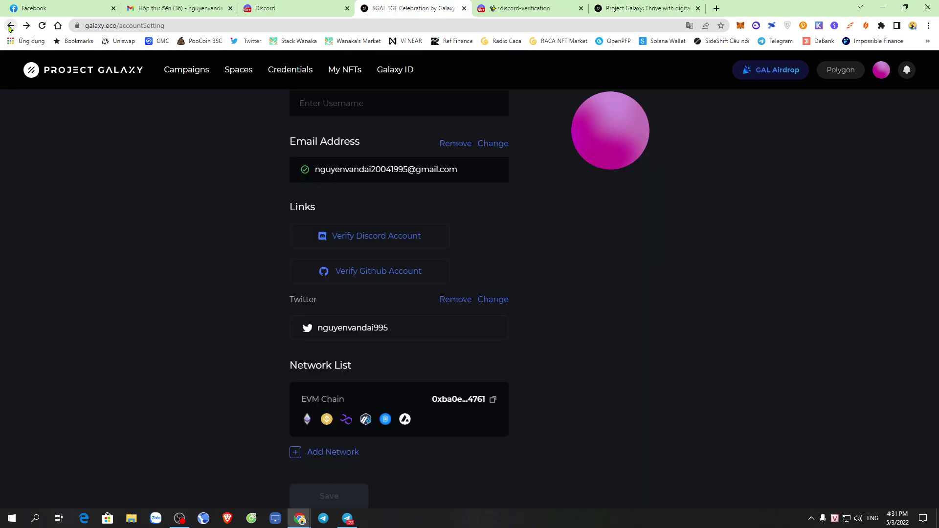
click(10, 26)
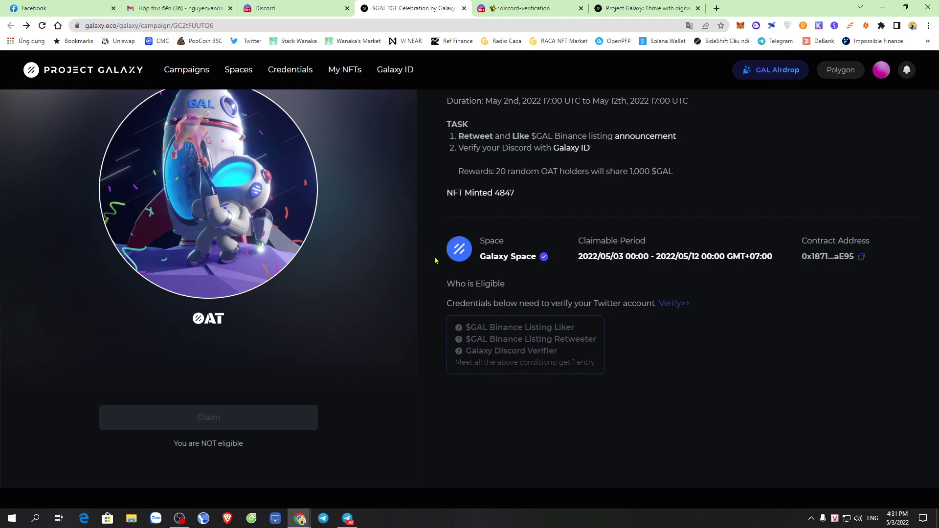
scroll(542, 289, up, 1)
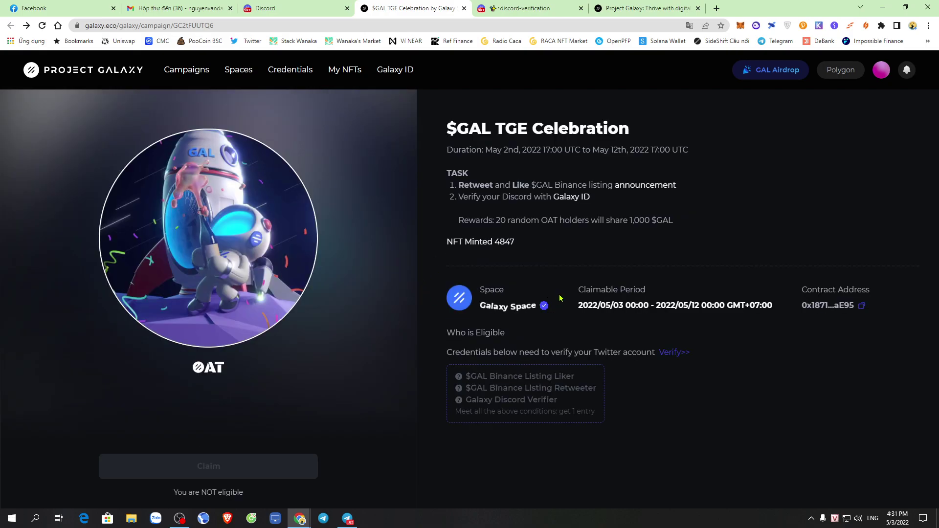
scroll(313, 259, down, 3)
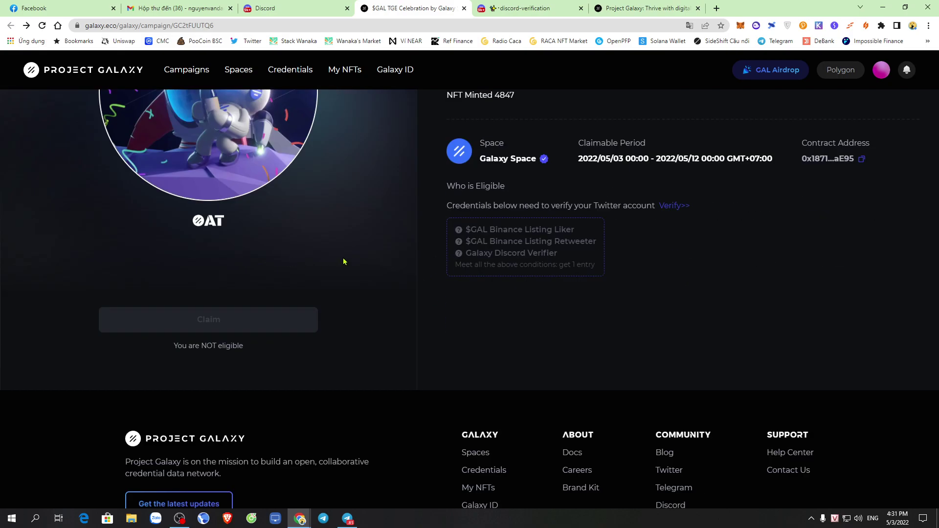
scroll(381, 274, up, 2)
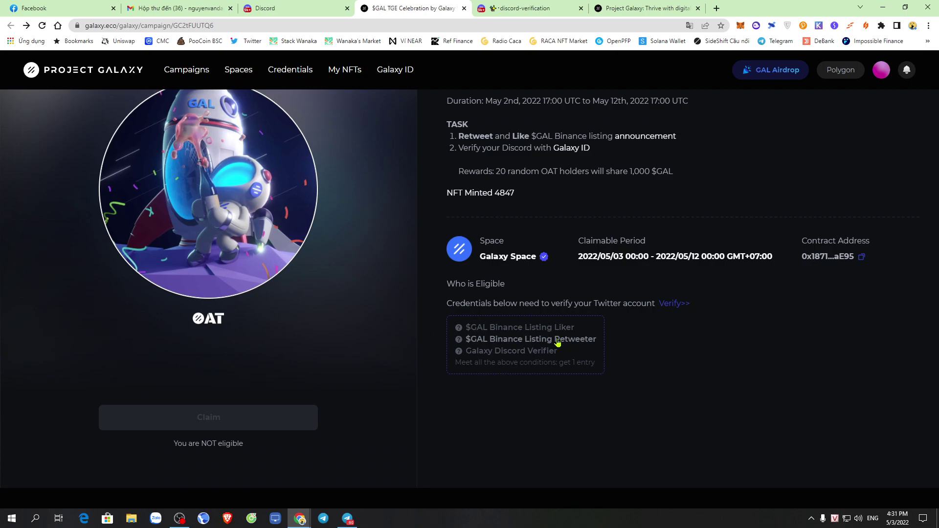
Follow the campaign's Twitter verification link, sign the MetaMask request and review the account settings.
click(670, 307)
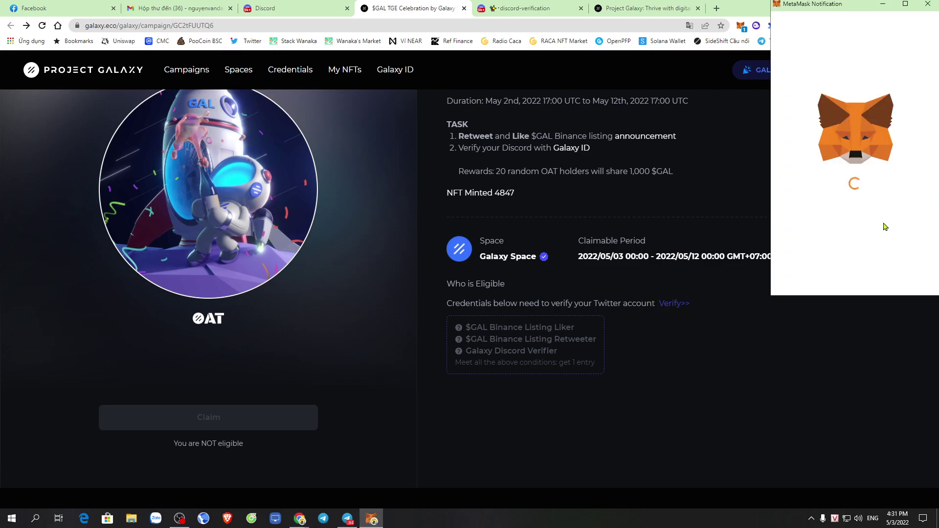
click(901, 276)
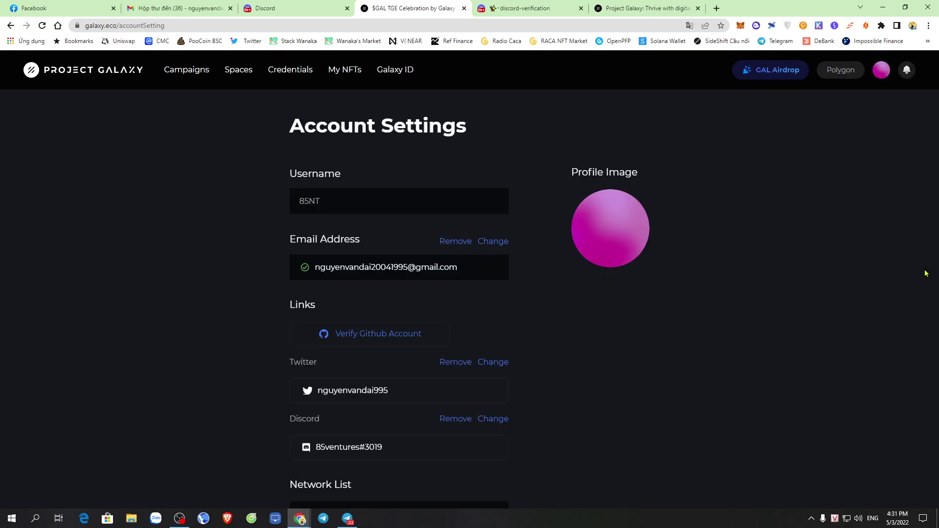
scroll(456, 367, down, 5)
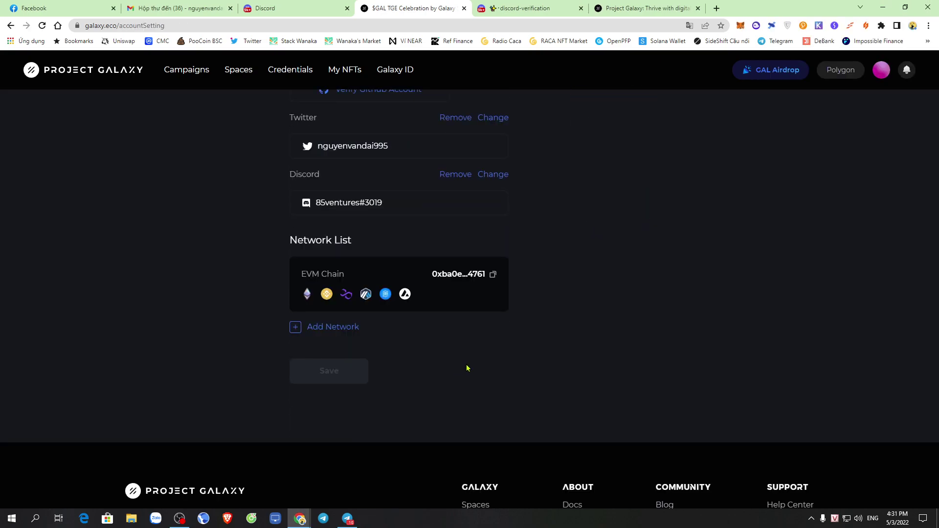
scroll(465, 368, up, 5)
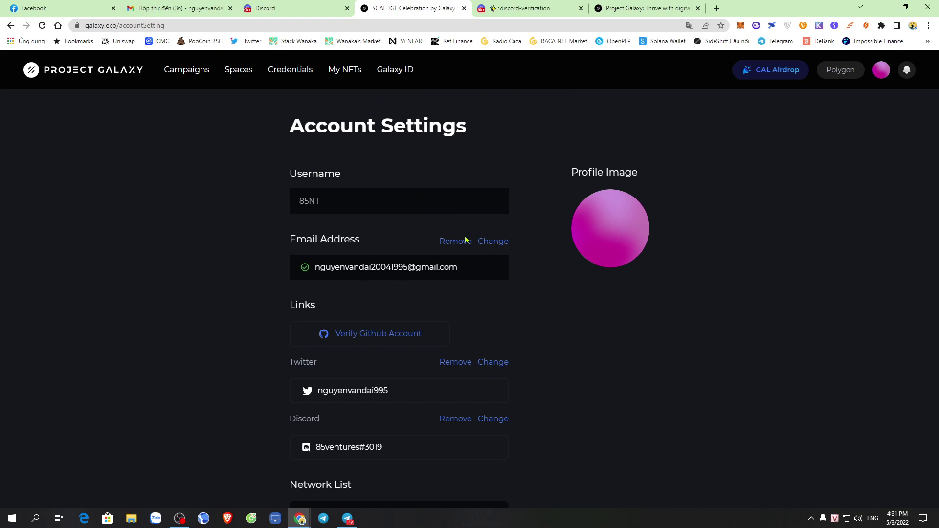
Go back to the $GAL TGE Celebration campaign and examine the three eligibility credentials.
click(10, 26)
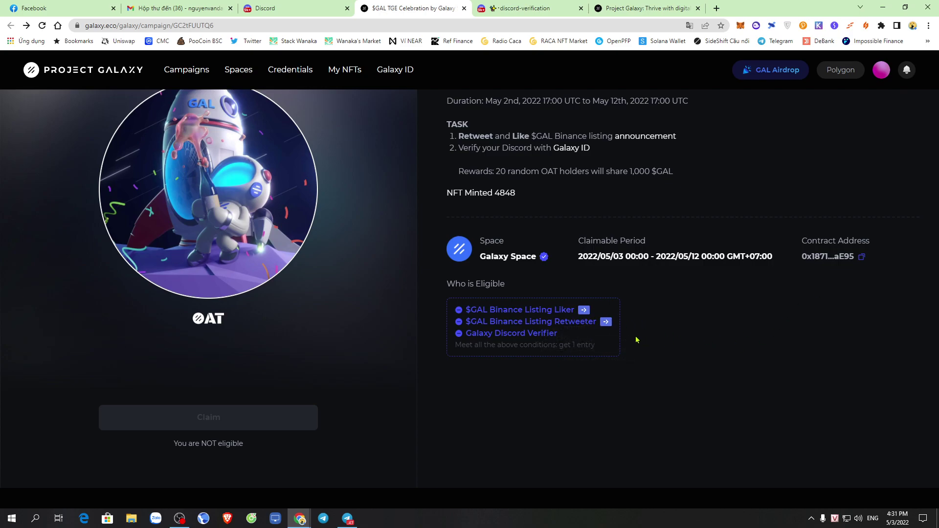
scroll(635, 339, up, 1)
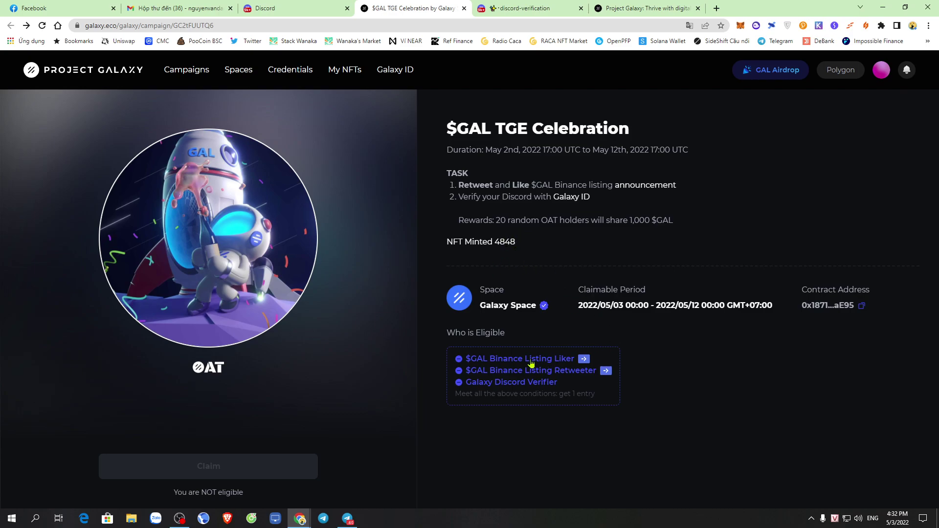
scroll(666, 356, down, 1)
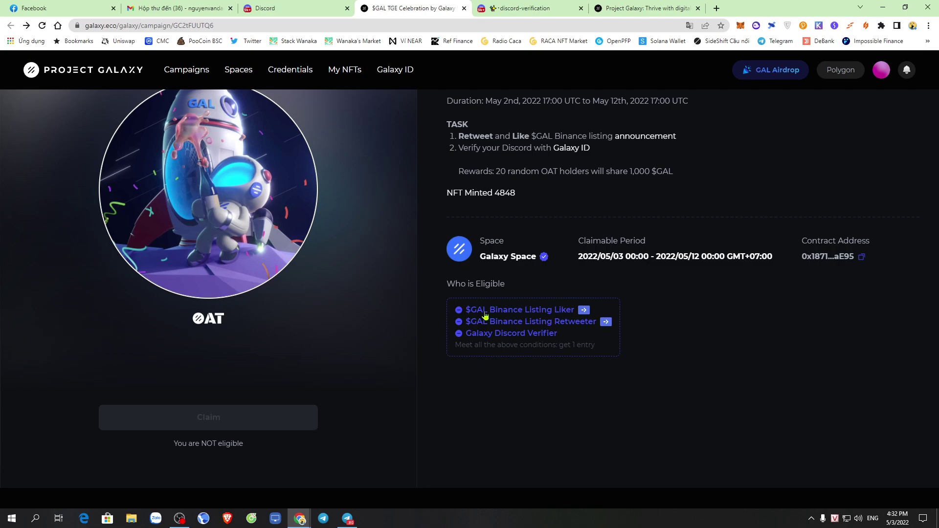
View the $GAL Binance Listing Liker credential's details, dismiss the translation prompt and return to the campaign.
click(548, 313)
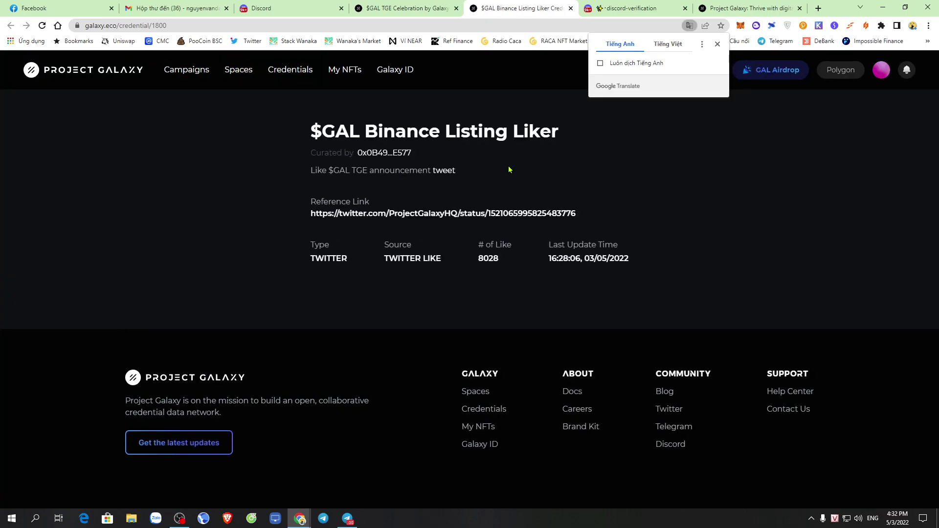
click(515, 164)
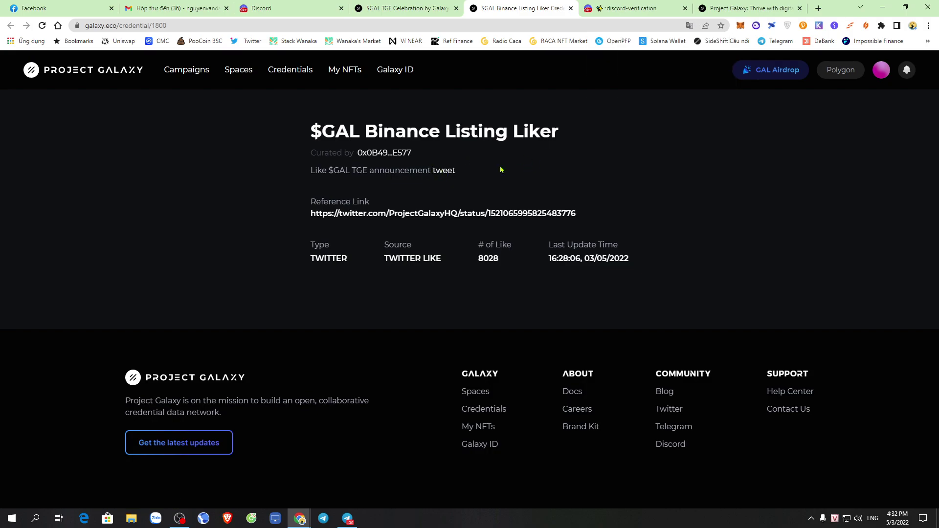
click(408, 8)
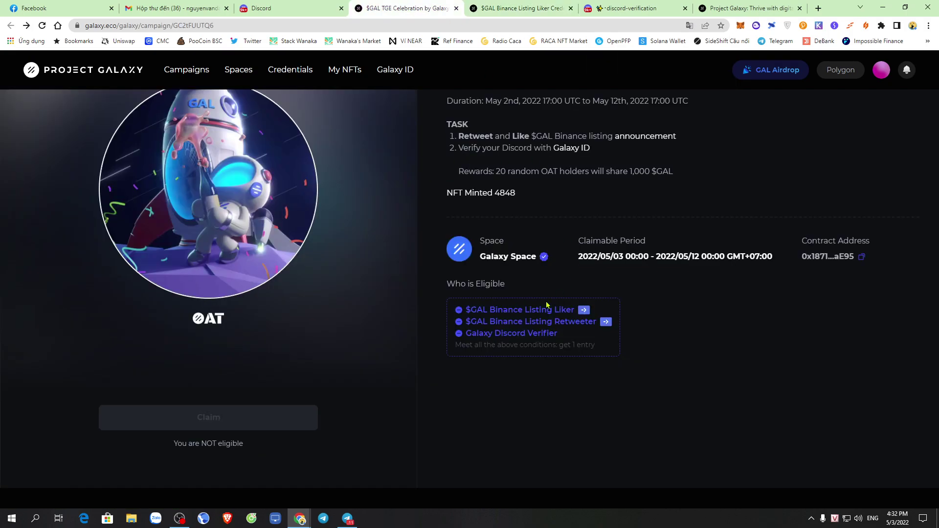
Open the $GAL Binance listing announcement tweet from the campaign's task list.
scroll(582, 301, up, 1)
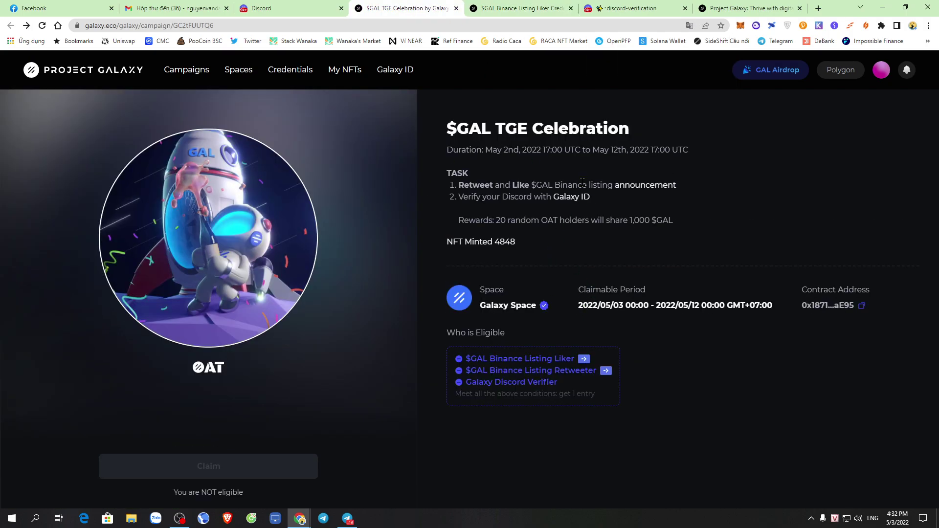
drag(445, 173, 486, 176)
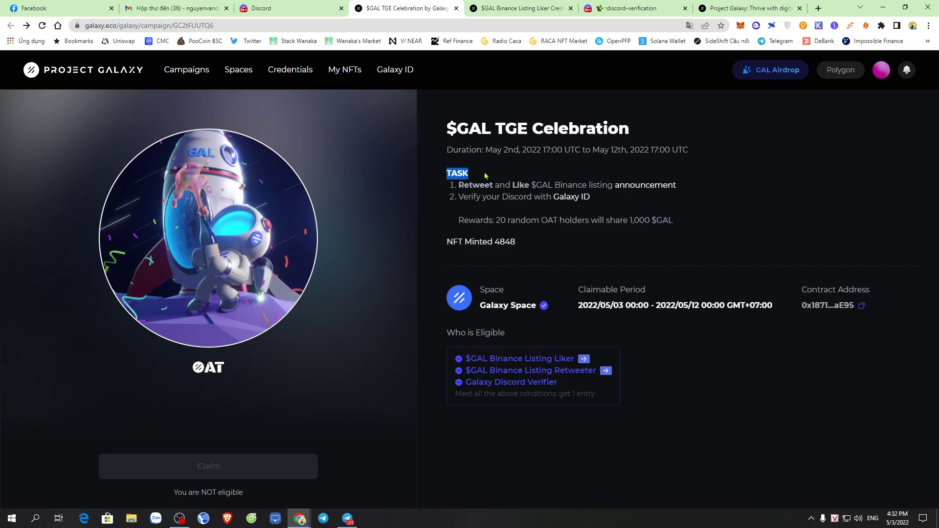
click(636, 187)
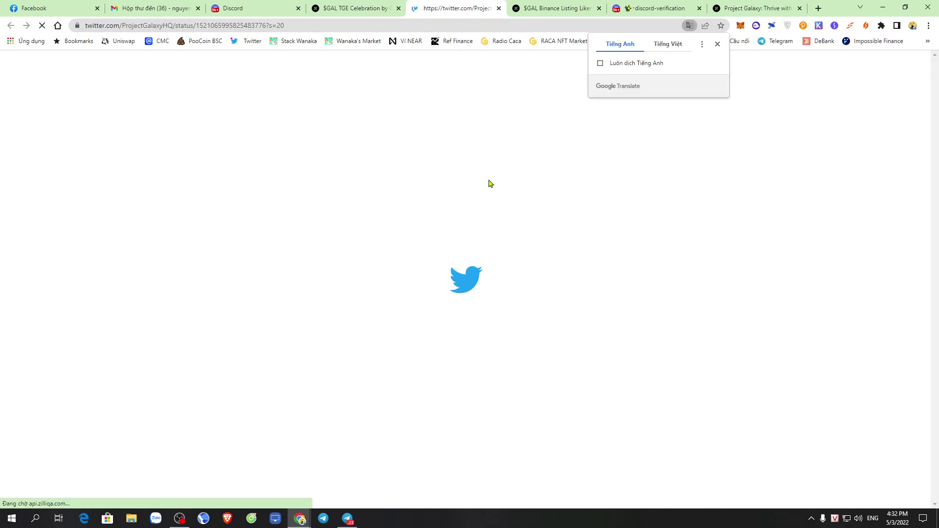
Open the tweet linked on the $GAL Binance Listing Liker page and compare it with the announcement tweet.
click(550, 7)
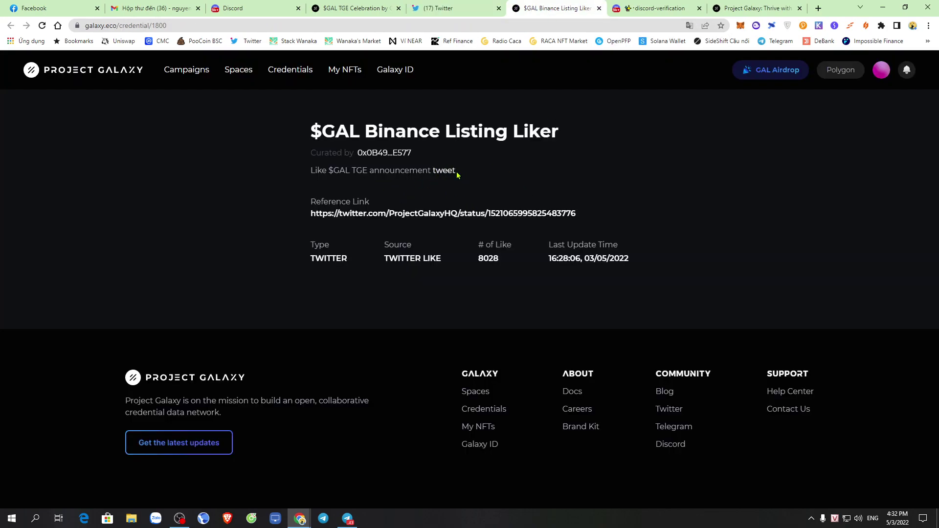
click(441, 176)
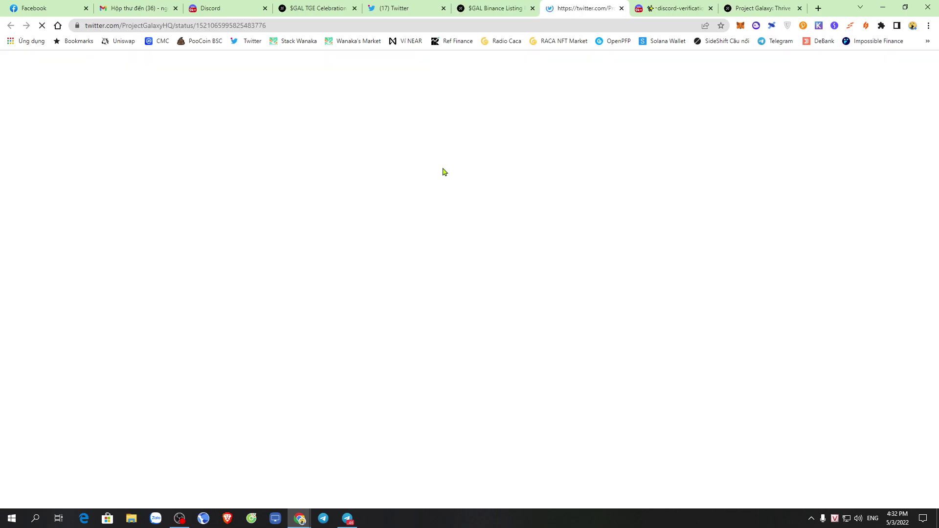
click(429, 6)
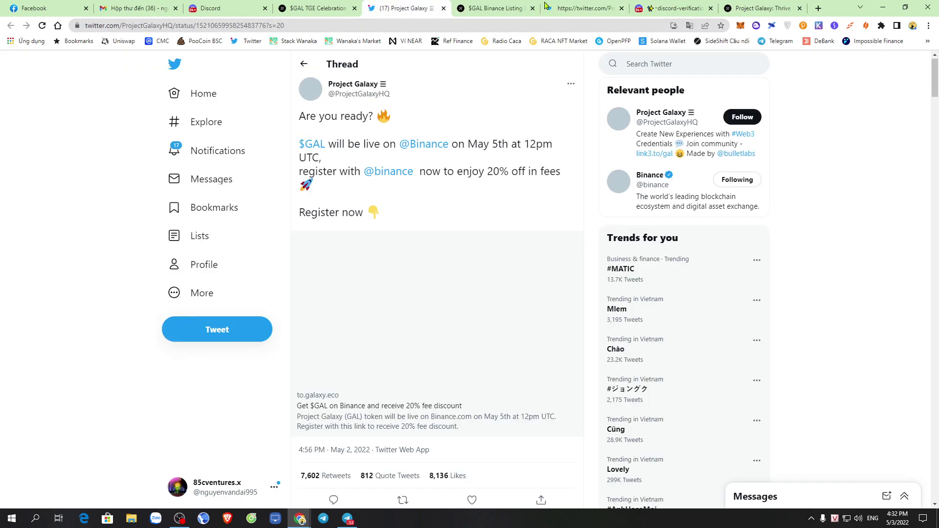
click(580, 8)
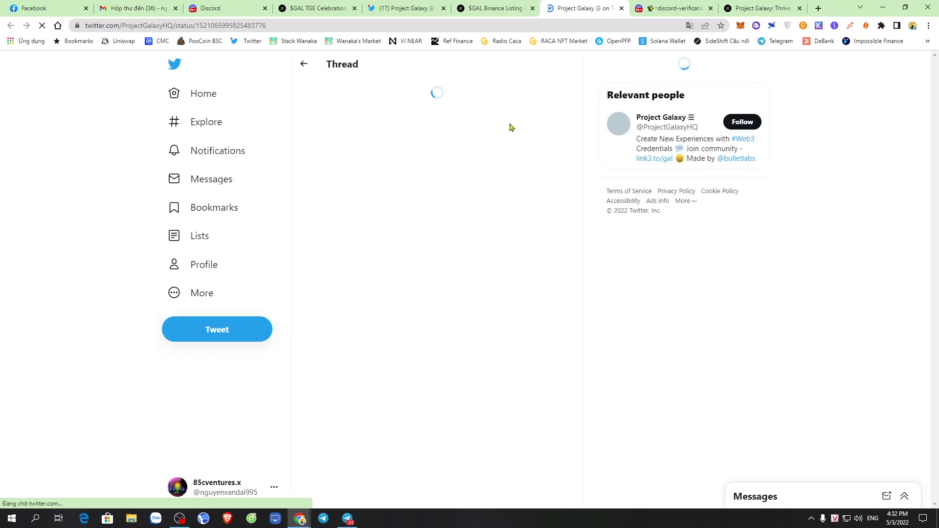
click(402, 7)
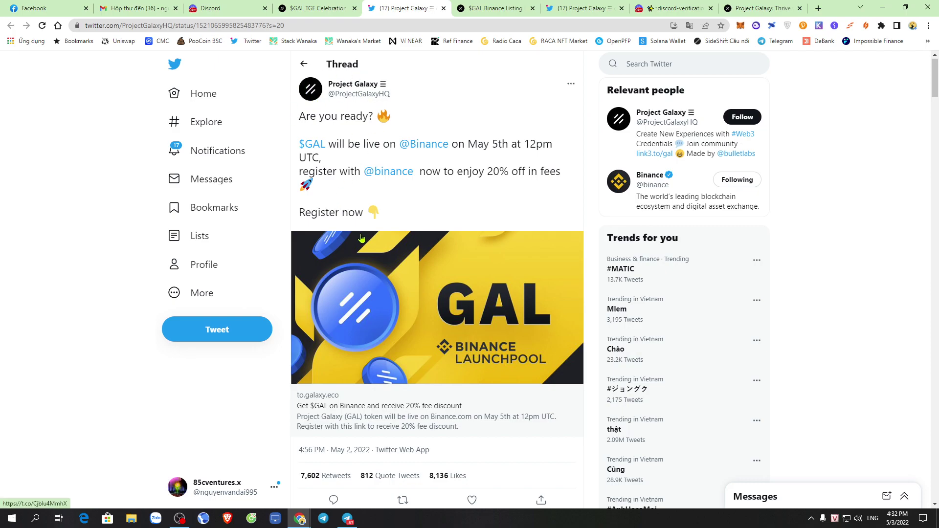
Like Project Galaxy's $GAL Binance announcement tweet and start a quote tweet with an @ mention in the comment.
scroll(360, 238, down, 2)
click(471, 402)
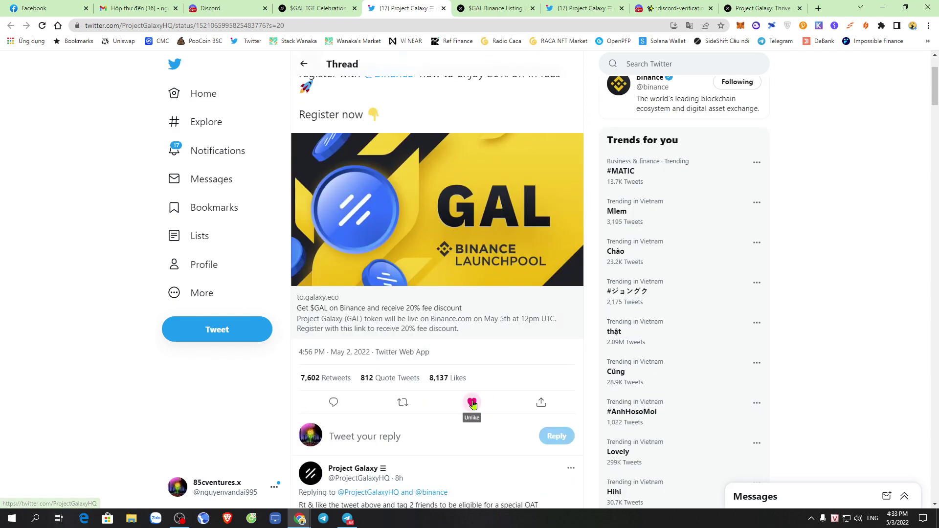
click(402, 403)
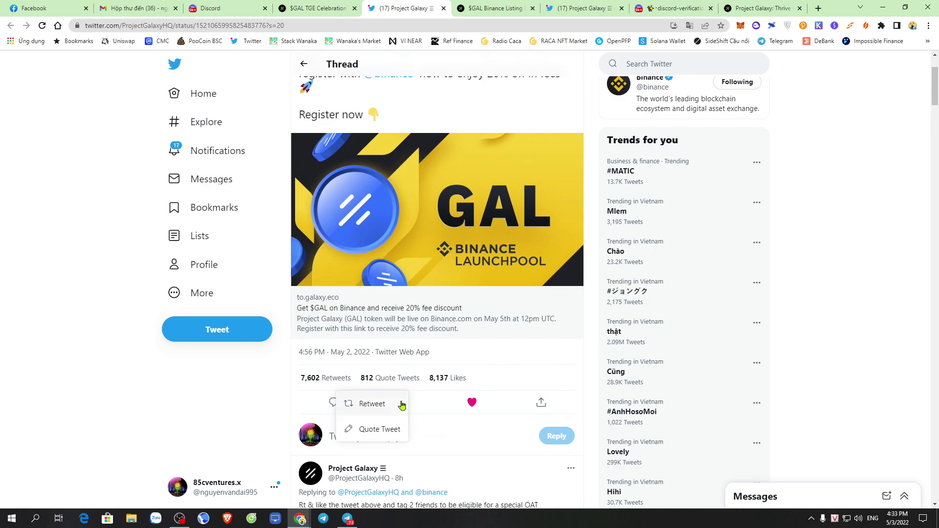
click(373, 432)
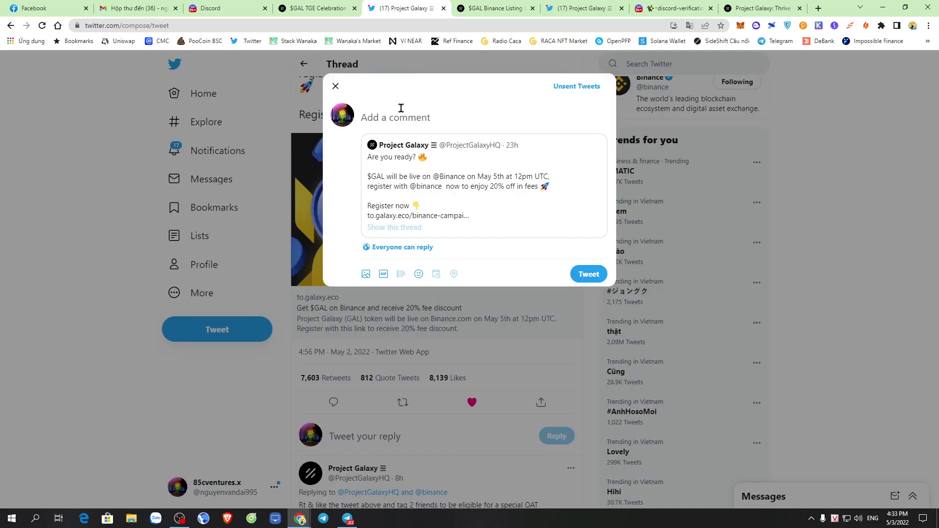
text(@)
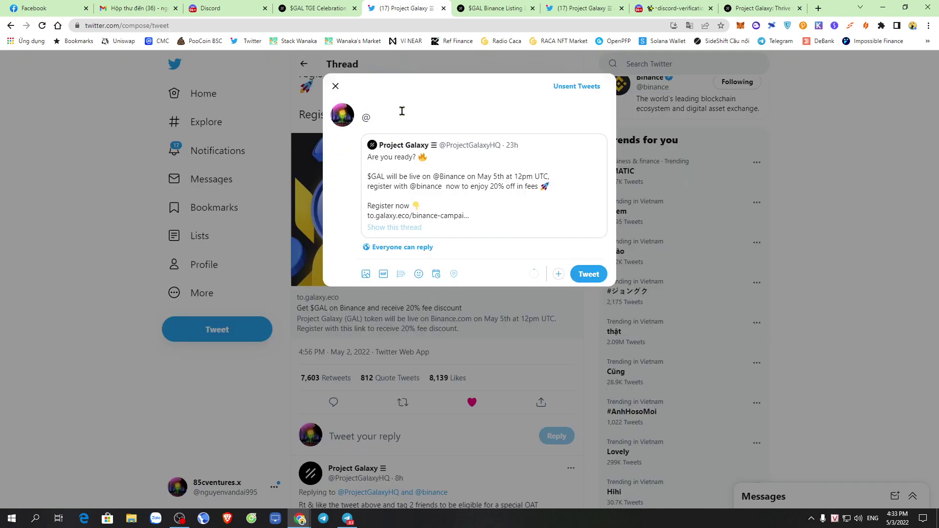
text(cu)
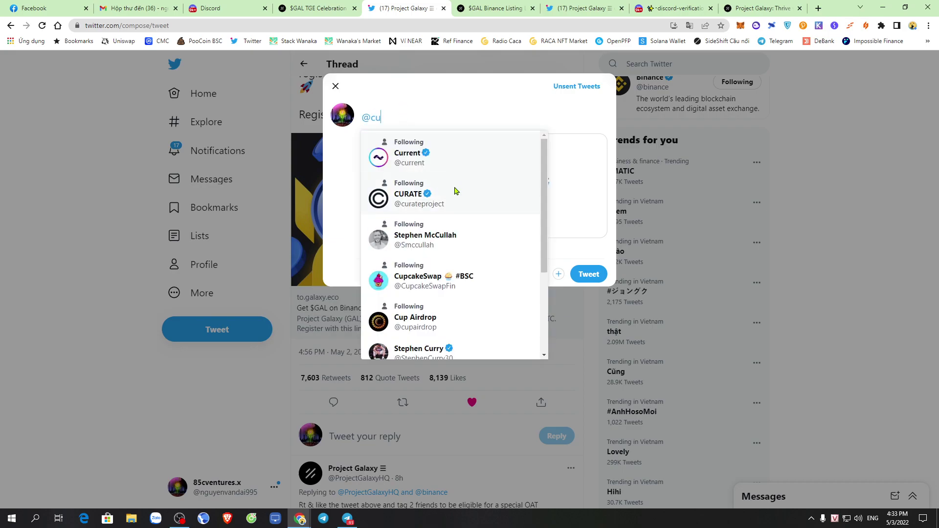
text(c)
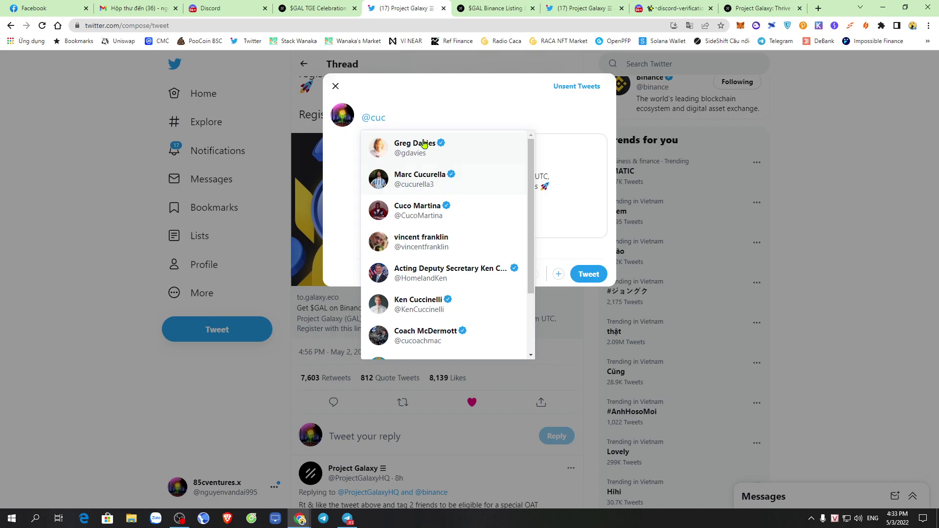
key(BackSpace)
key(BackSpace)
key(BackSpace)
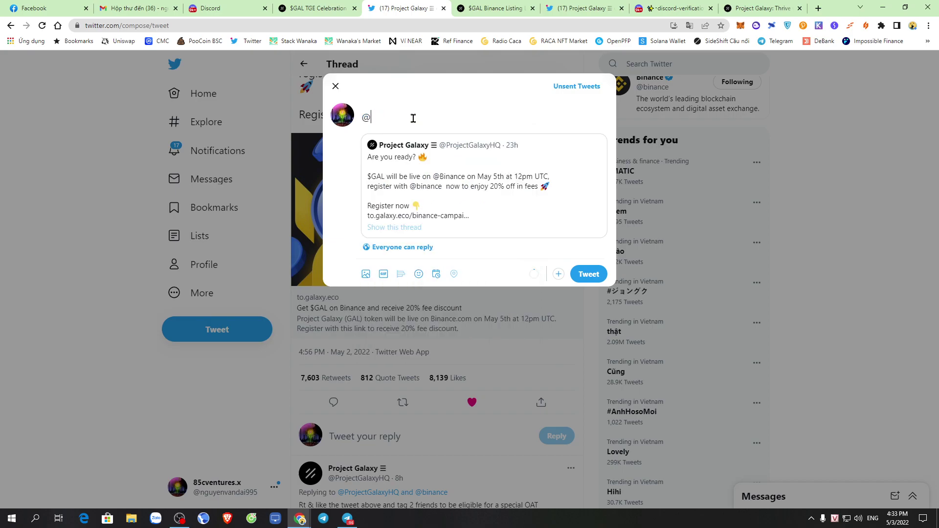
text(ho)
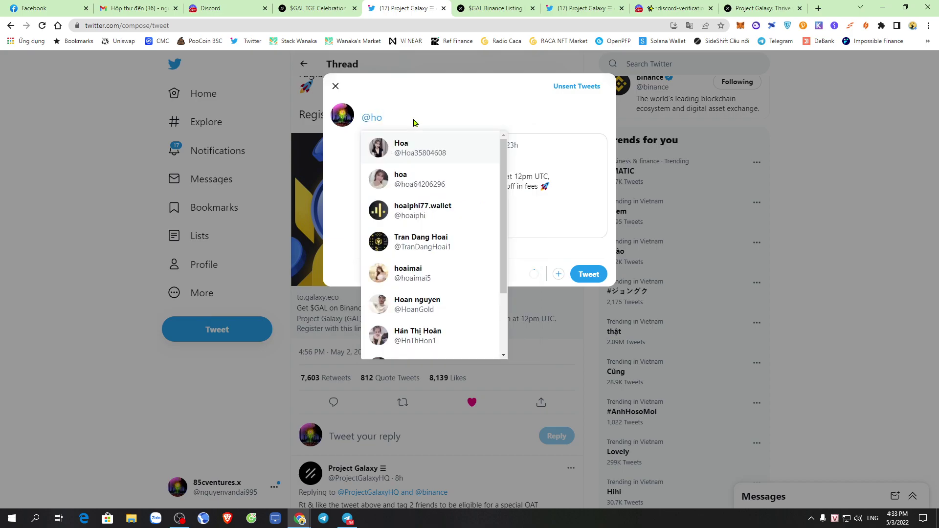
text(a)
scroll(440, 235, down, 2)
scroll(449, 247, up, 2)
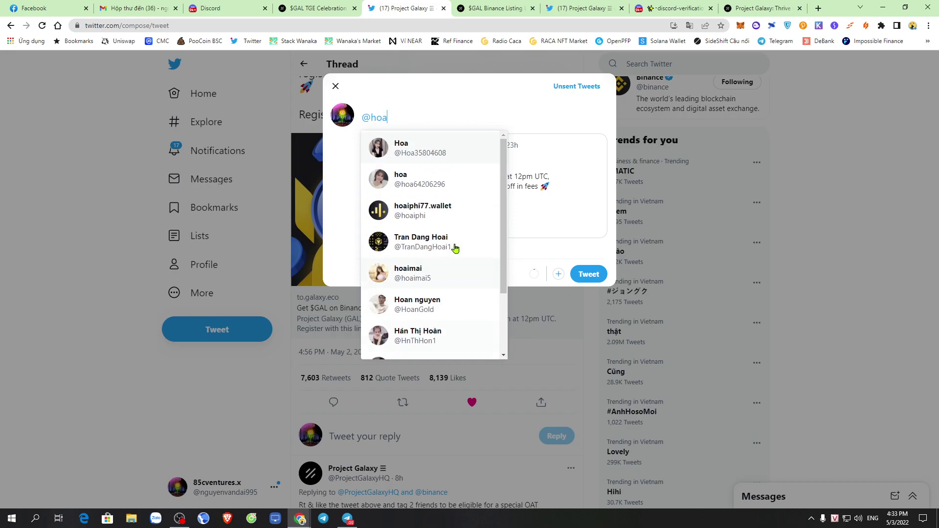
click(401, 117)
key(BackSpace)
key(BackSpace)
key(BackSpace)
Tag a mutually followed friend as the first mention in the quote tweet's comment.
text(my)
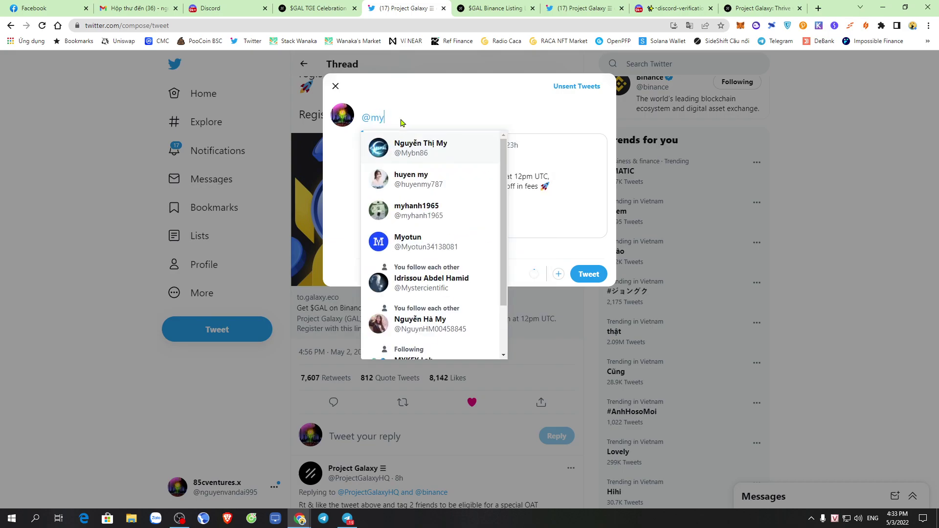
scroll(440, 196, down, 3)
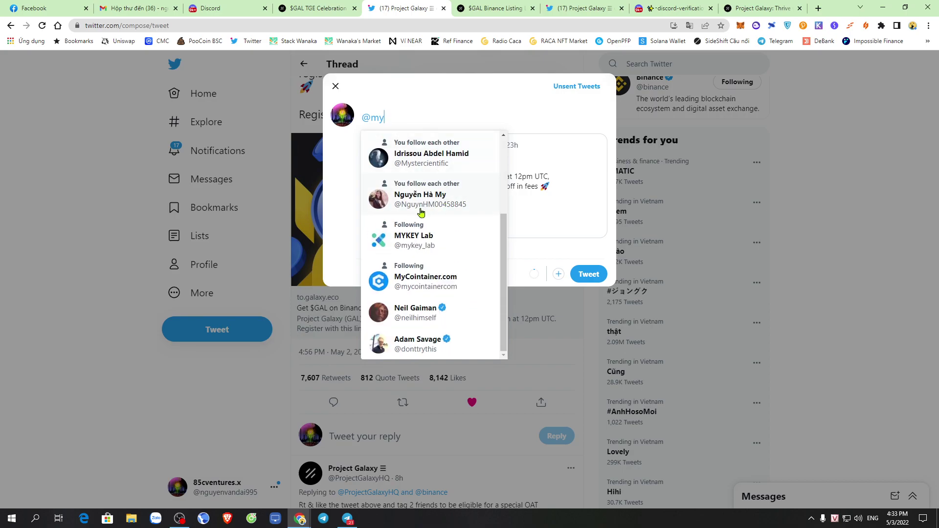
click(422, 204)
Look through suggested accounts and tag a second mutually followed friend after the first mention in the quote tweet.
text(@my)
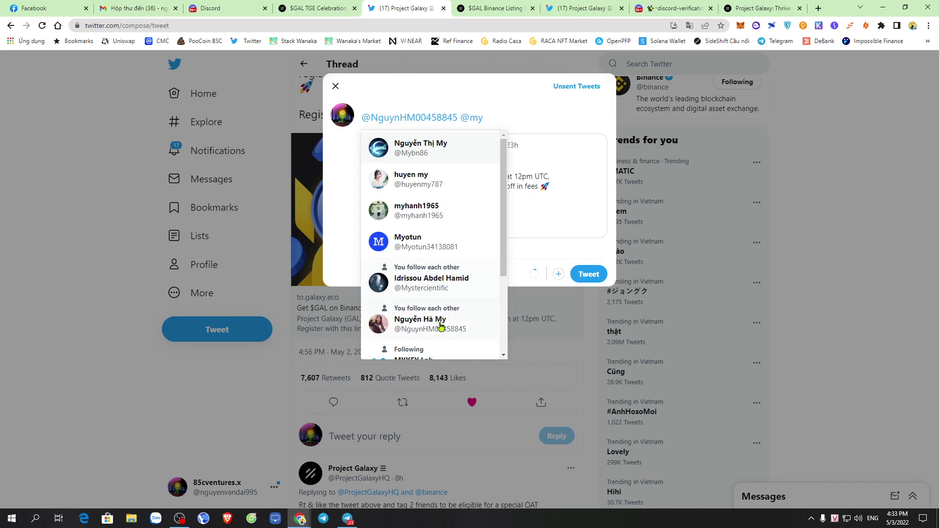
scroll(445, 313, down, 2)
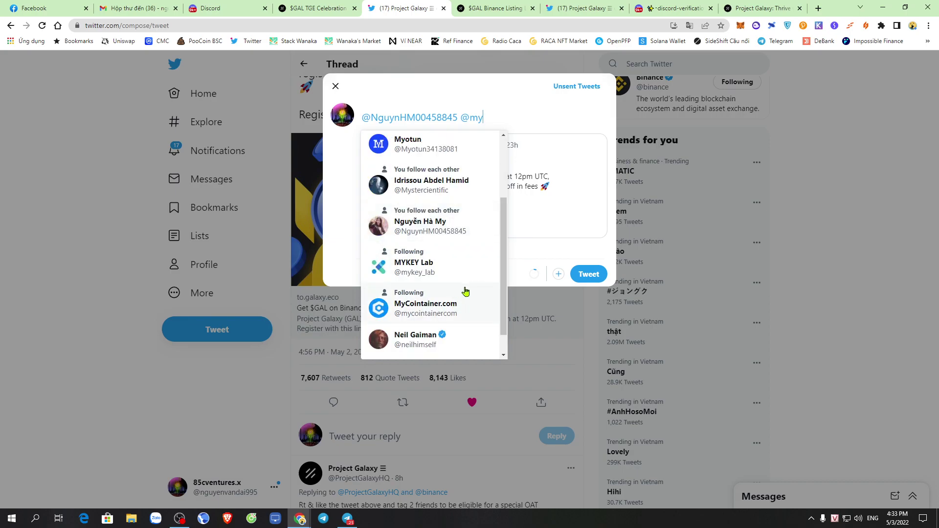
scroll(462, 293, down, 1)
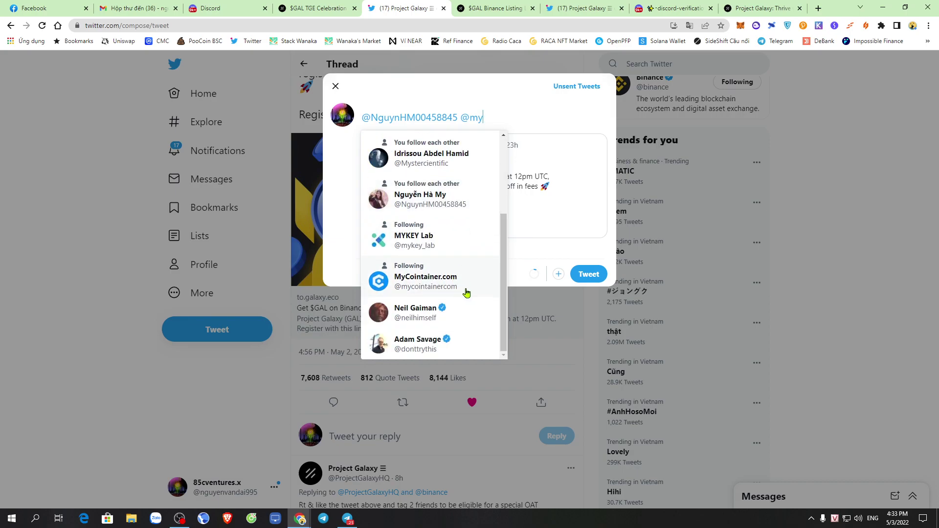
scroll(462, 292, up, 3)
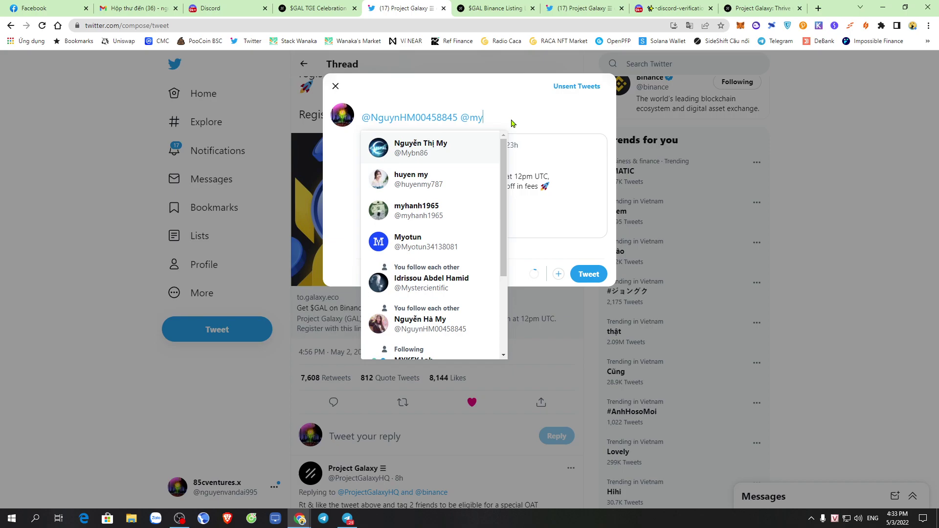
key(BackSpace)
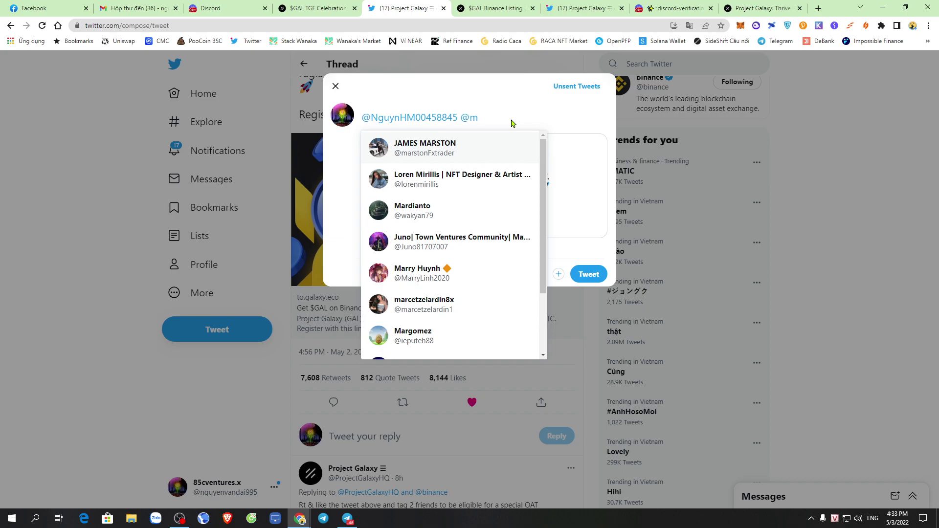
key(BackSpace)
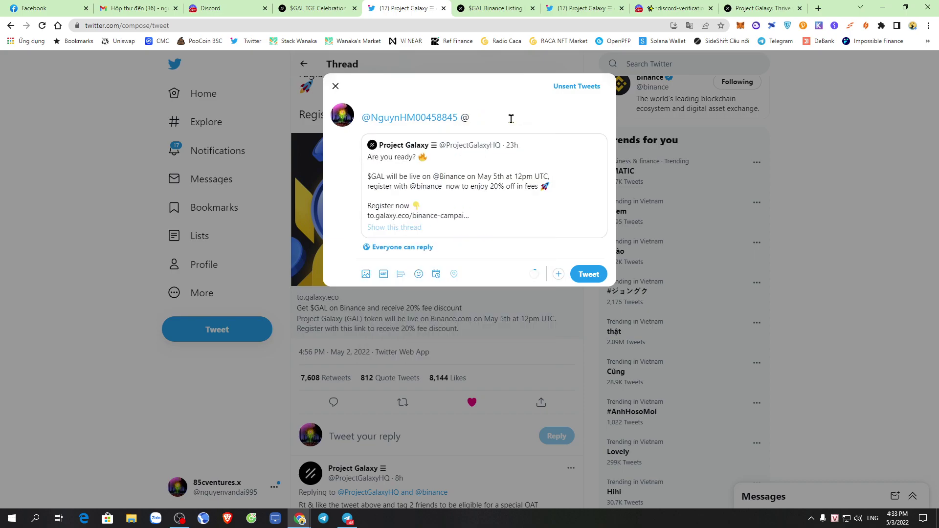
text(n)
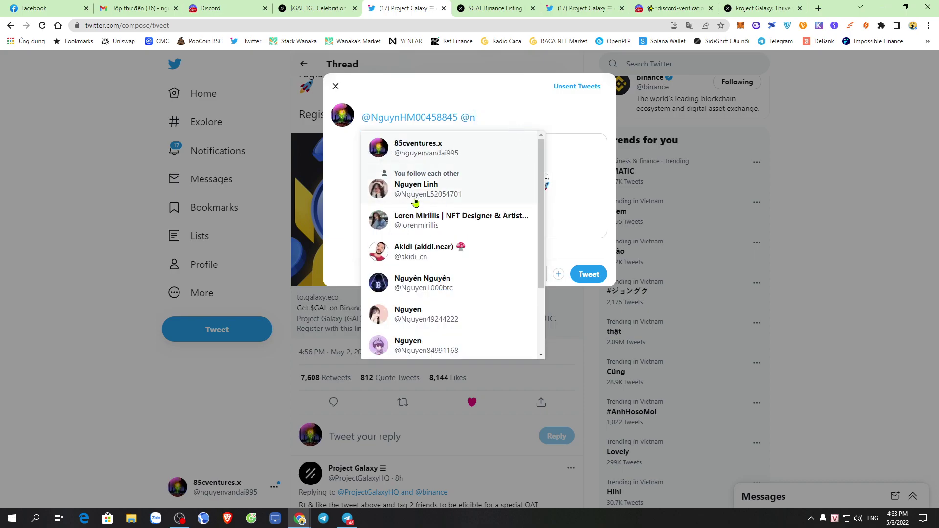
click(436, 190)
Begin a third @ mention after the two tagged friends in the quote tweet's comment.
text(@)
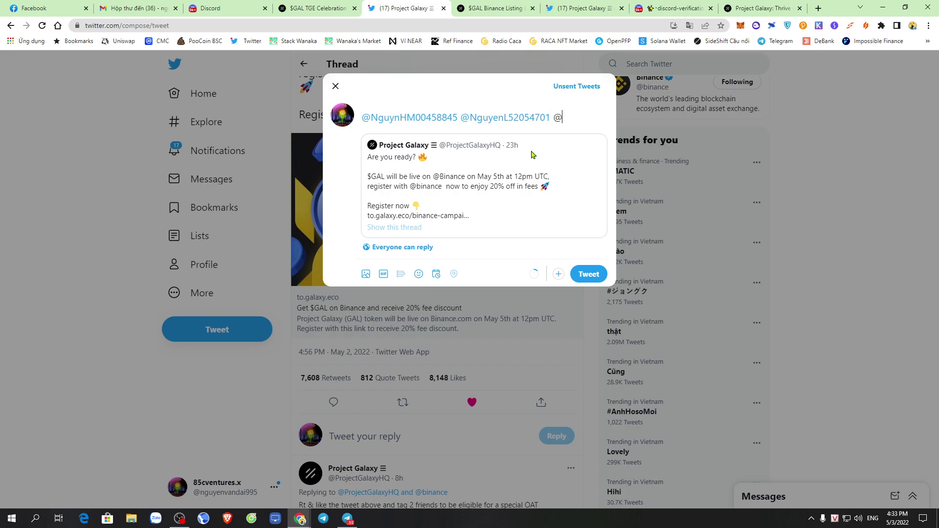